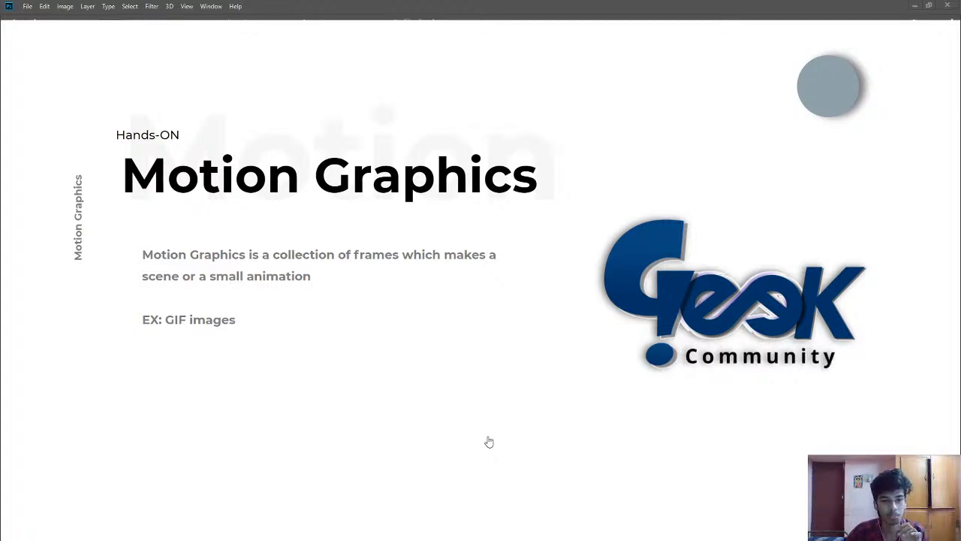
Step: Switch to Photoshop, show the Timeline for Geek Comm.png, and create a video timeline from its logo layer
{"action": "key", "text": "alt+Tab"}
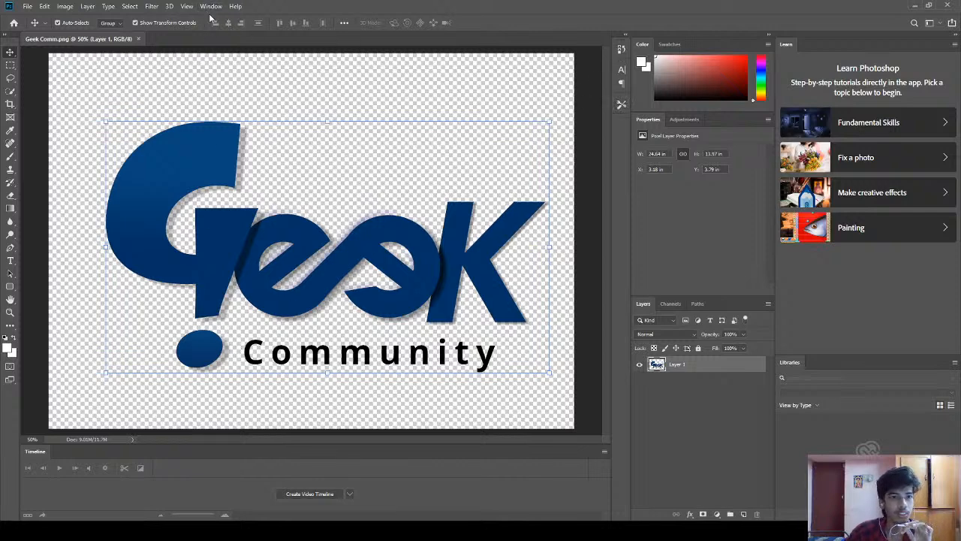
{"action": "left_click", "coordinate": [198, 331]}
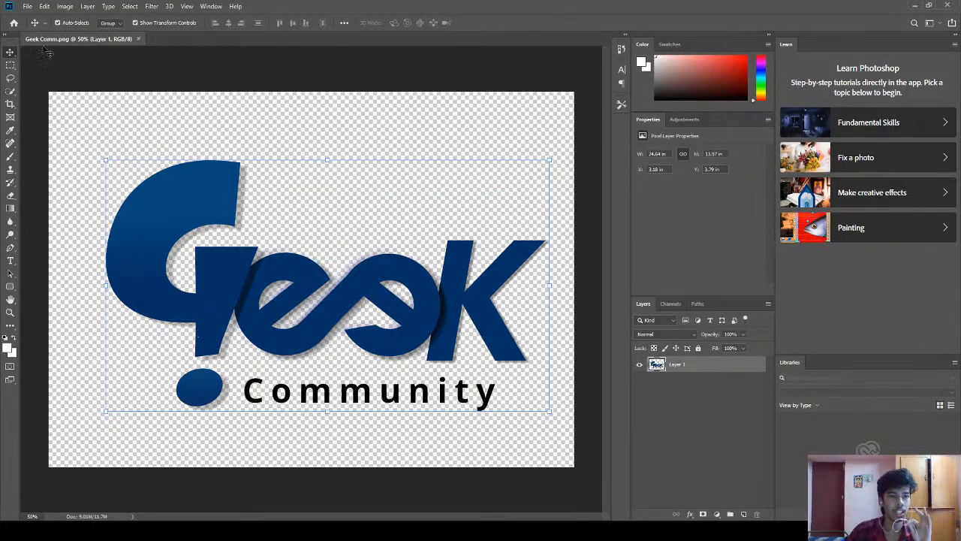
{"action": "left_click", "coordinate": [241, 340]}
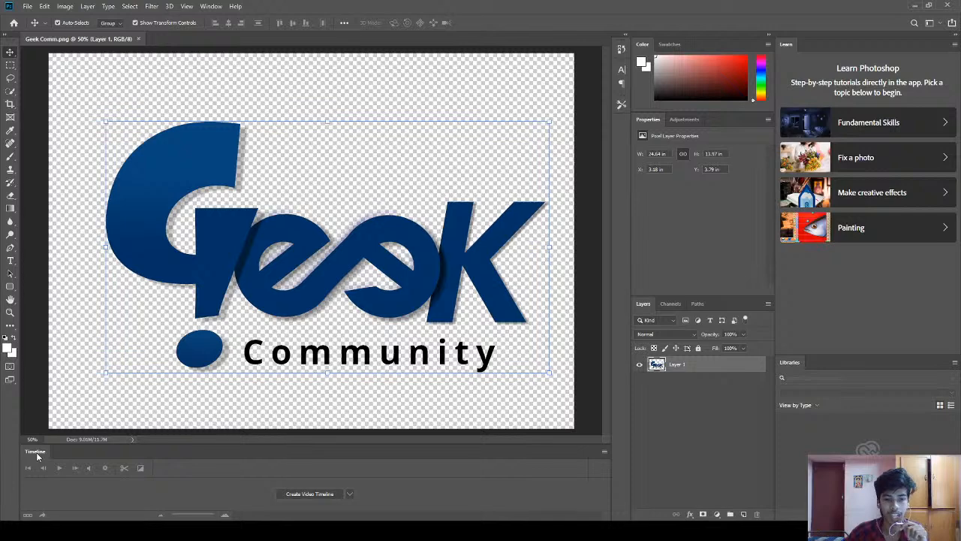
{"action": "left_click", "coordinate": [316, 493]}
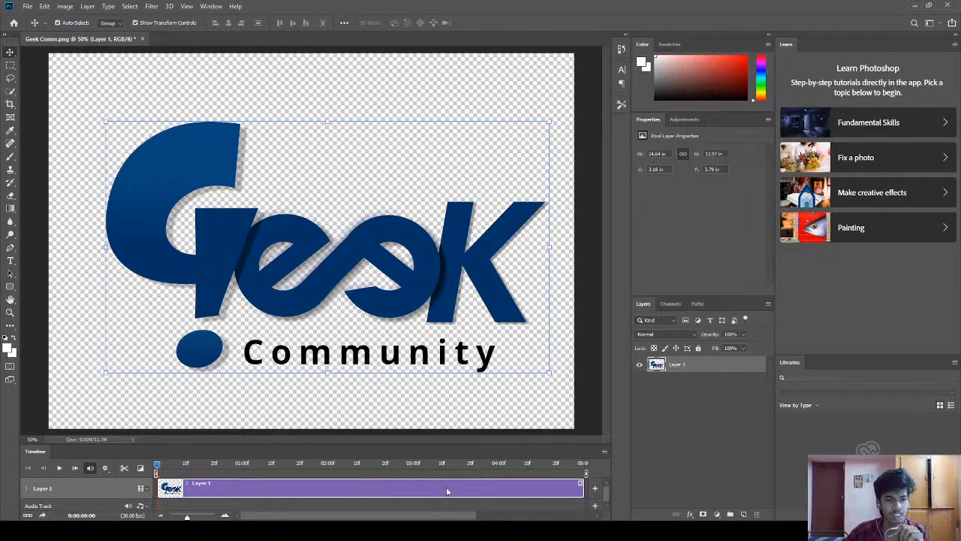
Step: Shorten the Layer 1 clip on the video track to about 17 frames
{"action": "mouse_move", "coordinate": [306, 517]}
{"action": "left_mouse_down"}
{"action": "mouse_move", "coordinate": [336, 517]}
{"action": "mouse_move", "coordinate": [296, 517]}
{"action": "left_mouse_up"}
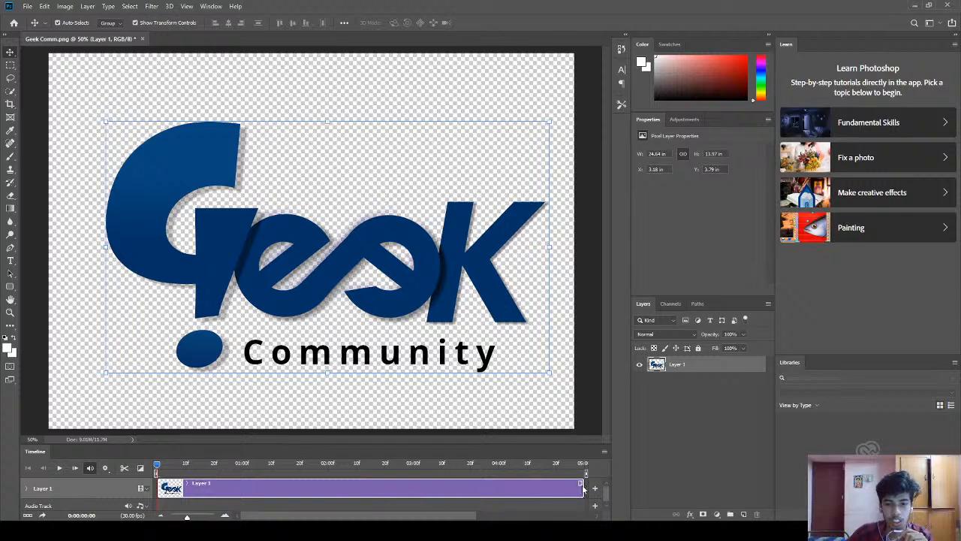
{"action": "mouse_move", "coordinate": [584, 488]}
{"action": "left_mouse_down"}
{"action": "mouse_move", "coordinate": [209, 492]}
{"action": "mouse_move", "coordinate": [585, 489]}
{"action": "left_mouse_up"}
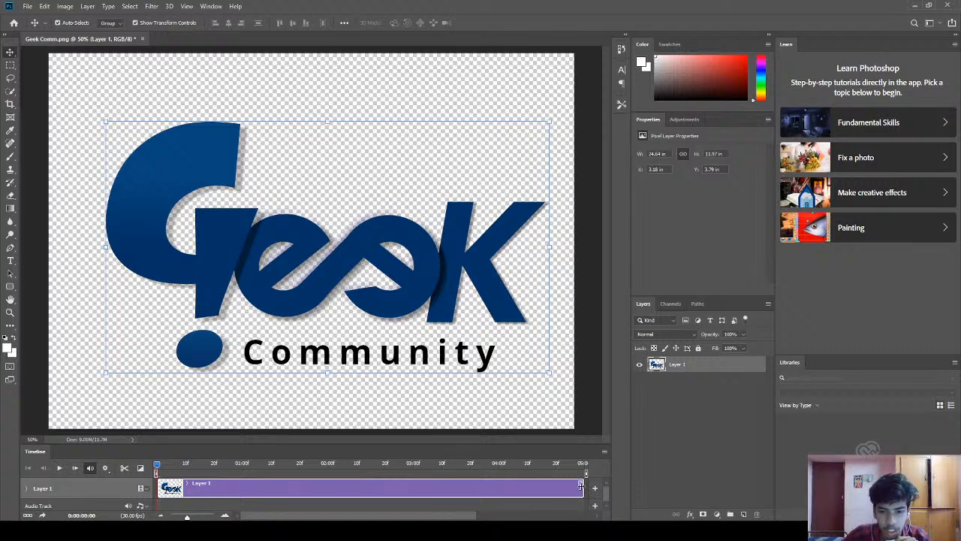
{"action": "left_click_drag", "start_coordinate": [583, 487], "coordinate": [203, 491]}
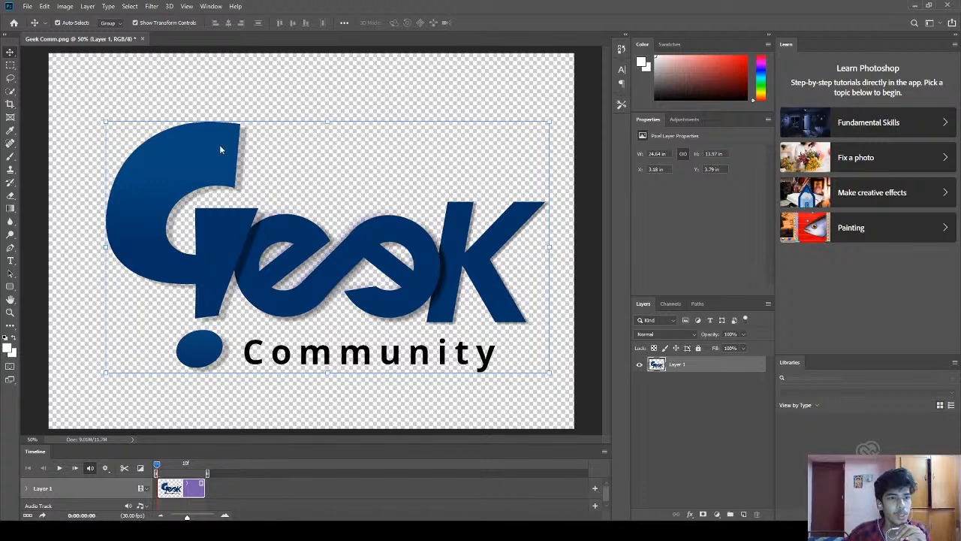
Step: Add the Geek Dose 1 Logo image after the Layer 1 clip and shorten its clip to about 24 frames
{"action": "double_click", "coordinate": [181, 93]}
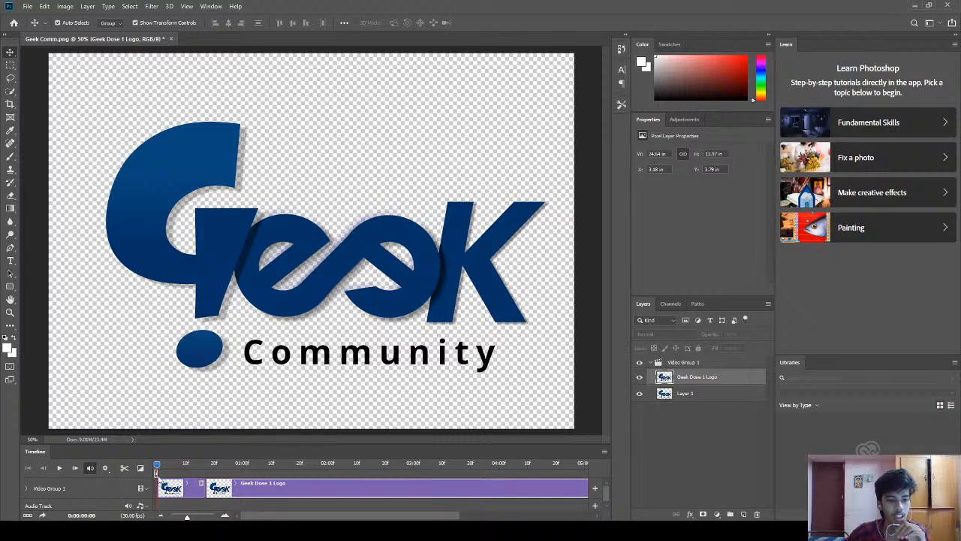
{"action": "left_click_drag", "start_coordinate": [157, 467], "coordinate": [220, 473]}
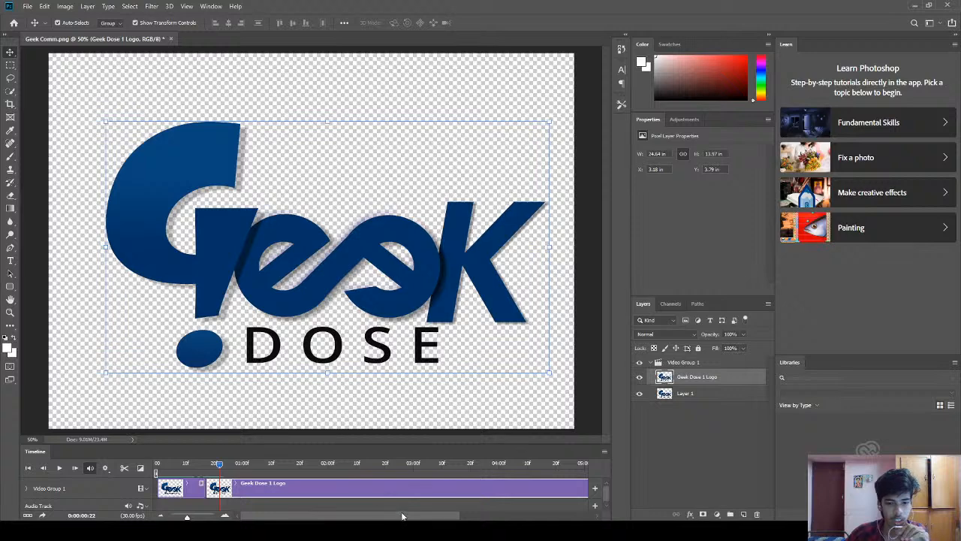
{"action": "mouse_move", "coordinate": [403, 518]}
{"action": "left_mouse_down"}
{"action": "mouse_move", "coordinate": [481, 518]}
{"action": "mouse_move", "coordinate": [418, 515]}
{"action": "left_mouse_up"}
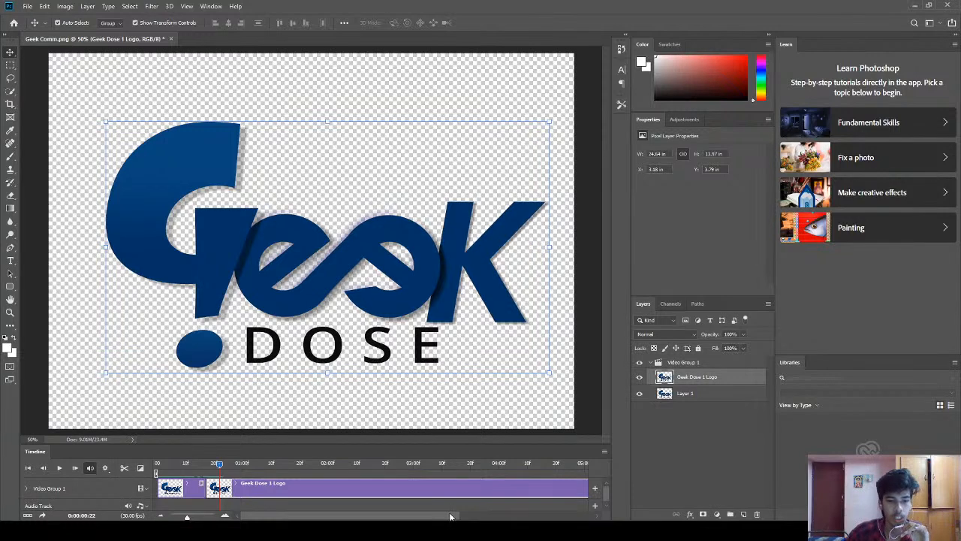
{"action": "mouse_move", "coordinate": [424, 517]}
{"action": "left_mouse_down"}
{"action": "mouse_move", "coordinate": [470, 517]}
{"action": "mouse_move", "coordinate": [419, 517]}
{"action": "left_mouse_up"}
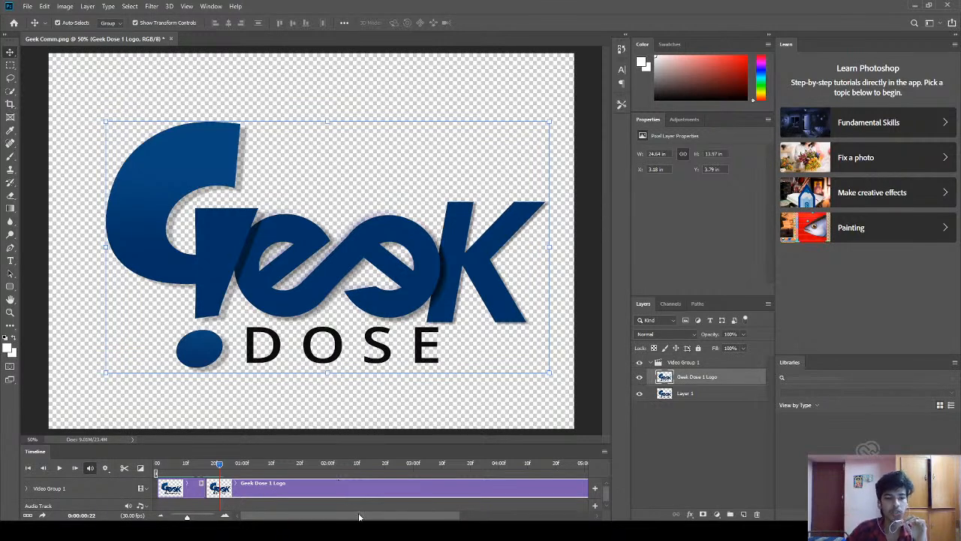
{"action": "left_click_drag", "start_coordinate": [359, 516], "coordinate": [331, 488]}
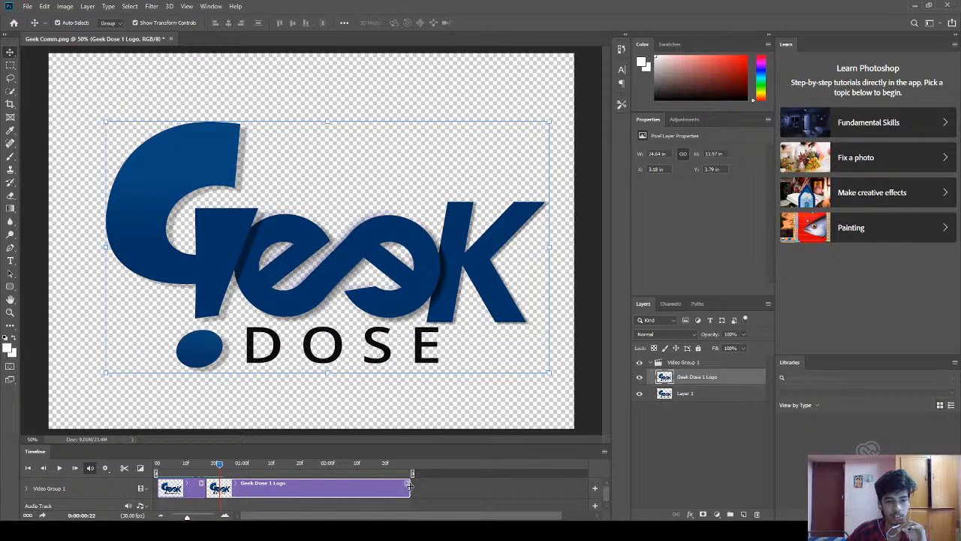
{"action": "left_click_drag", "start_coordinate": [409, 486], "coordinate": [275, 488]}
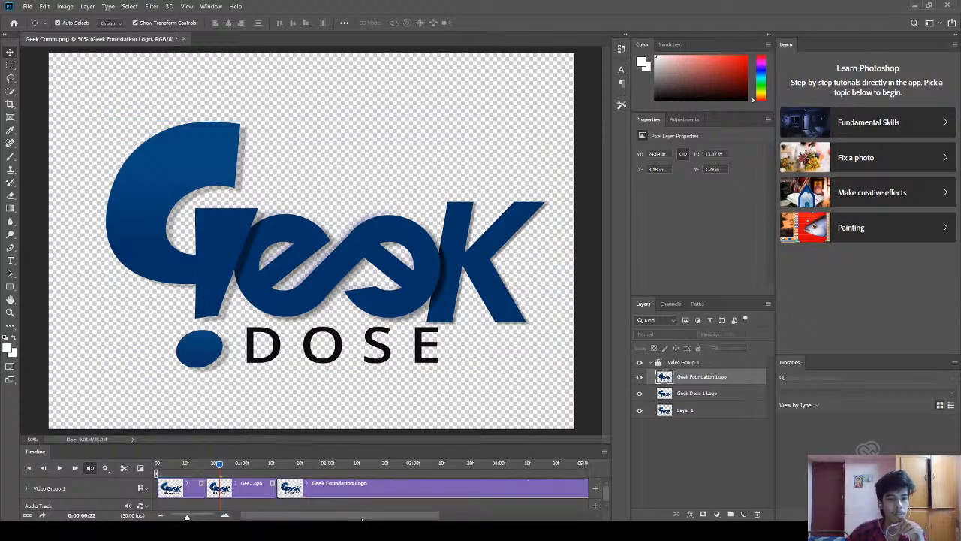
Step: Shorten the Geek Foundation Logo clip at the end of the track to about 21 frames
{"action": "left_click_drag", "start_coordinate": [366, 517], "coordinate": [482, 518]}
{"action": "left_click_drag", "start_coordinate": [416, 518], "coordinate": [396, 518]}
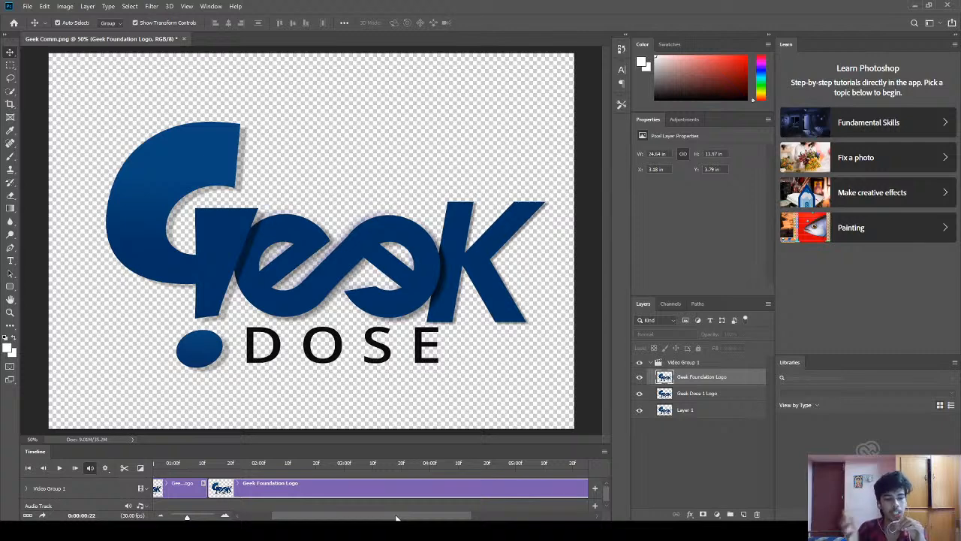
{"action": "left_click_drag", "start_coordinate": [396, 517], "coordinate": [461, 518]}
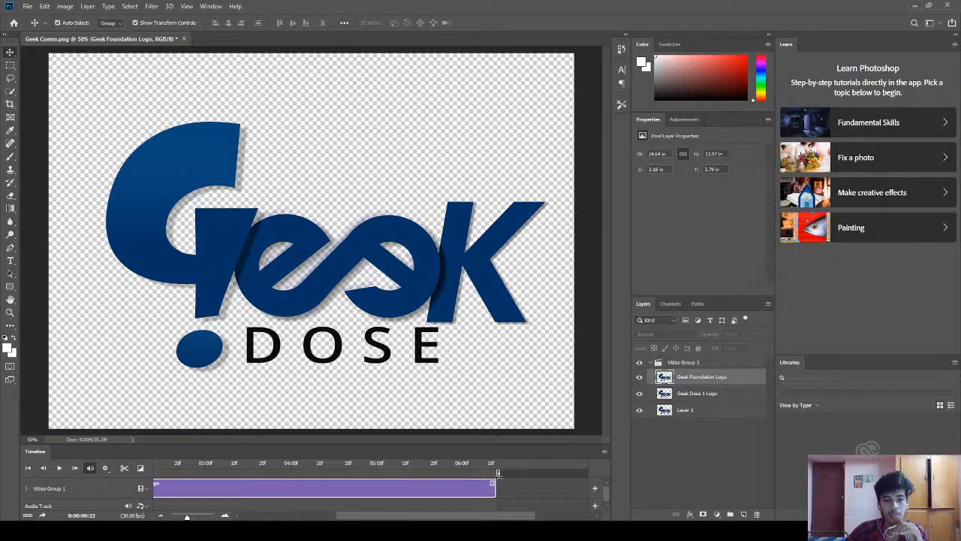
{"action": "left_click_drag", "start_coordinate": [495, 485], "coordinate": [366, 488]}
{"action": "left_click_drag", "start_coordinate": [415, 516], "coordinate": [303, 518]}
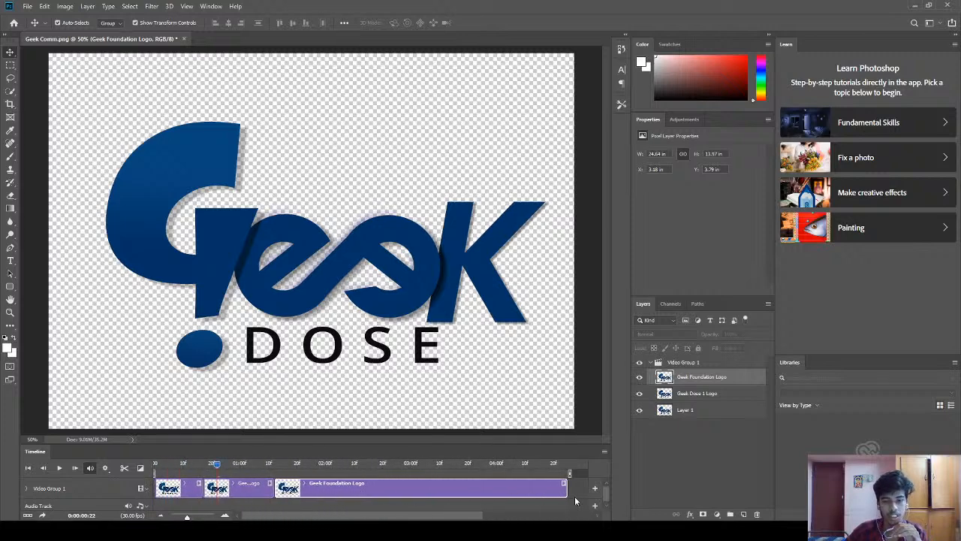
{"action": "left_click_drag", "start_coordinate": [566, 489], "coordinate": [334, 490]}
Step: Adjust the Geek Dose 1 Logo and Layer 1 clips to about 22 frames each
{"action": "left_click", "coordinate": [254, 488]}
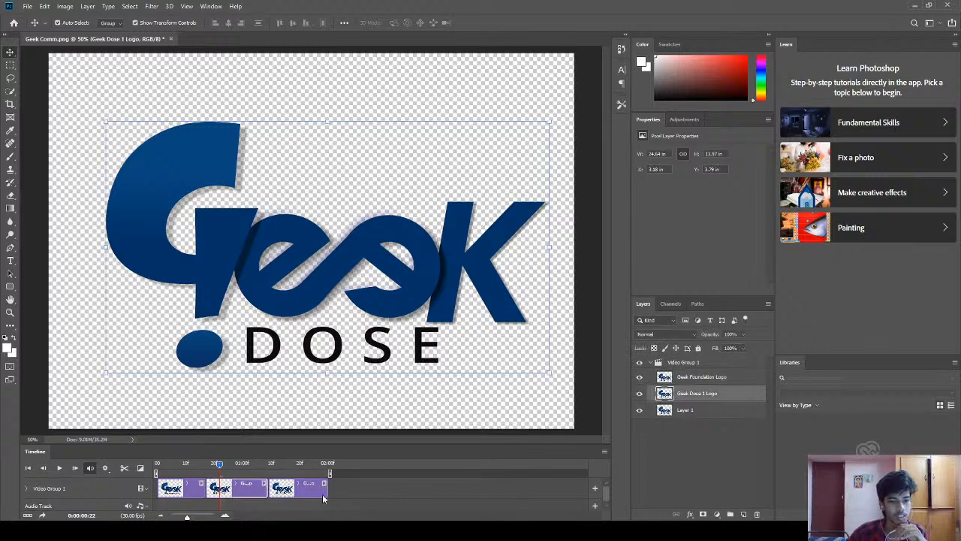
{"action": "left_click", "coordinate": [186, 486]}
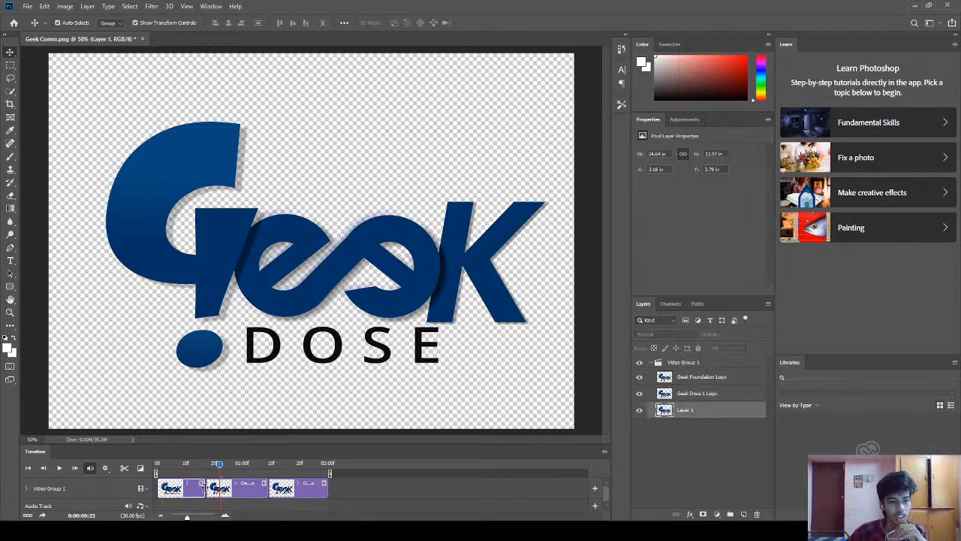
{"action": "left_click_drag", "start_coordinate": [205, 489], "coordinate": [219, 490]}
Step: Add the Geek S image after the Geek Foundation Logo clip and shorten its clip to about 21 frames
{"action": "left_click", "coordinate": [369, 485]}
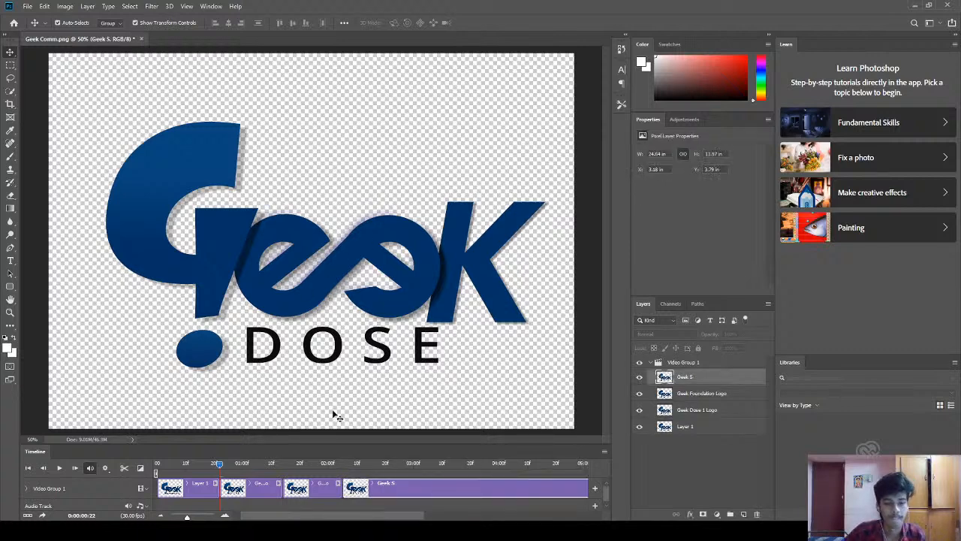
{"action": "left_click_drag", "start_coordinate": [347, 518], "coordinate": [460, 518]}
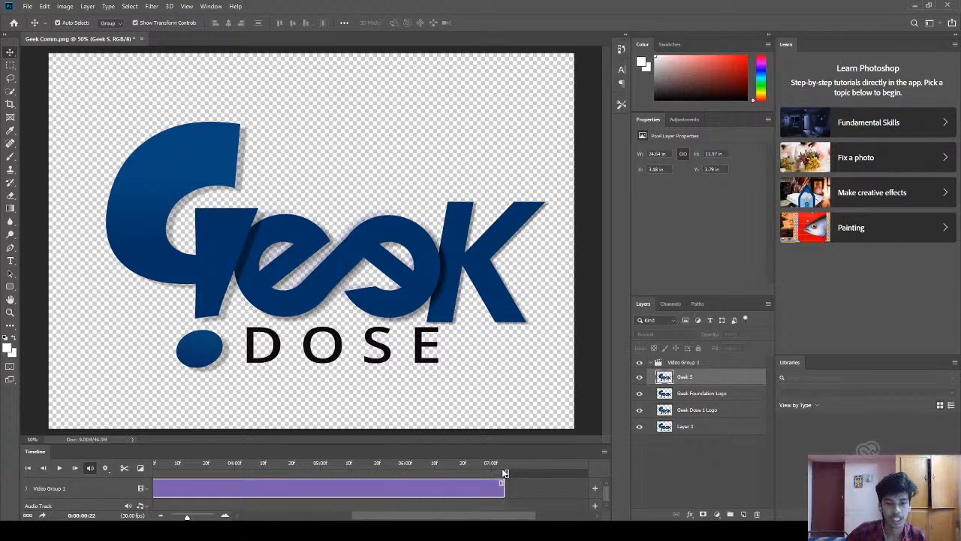
{"action": "left_click_drag", "start_coordinate": [506, 489], "coordinate": [203, 489]}
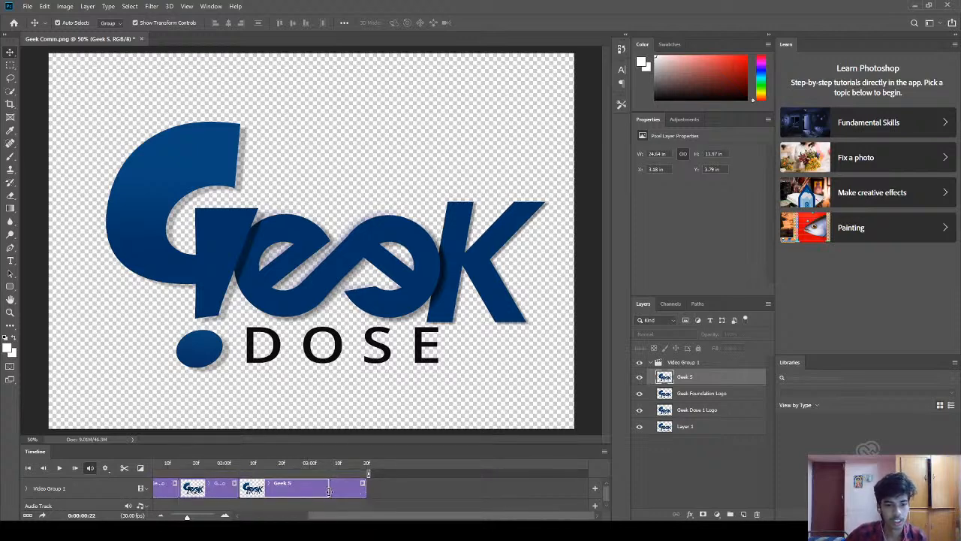
{"action": "left_click_drag", "start_coordinate": [300, 490], "coordinate": [301, 492]}
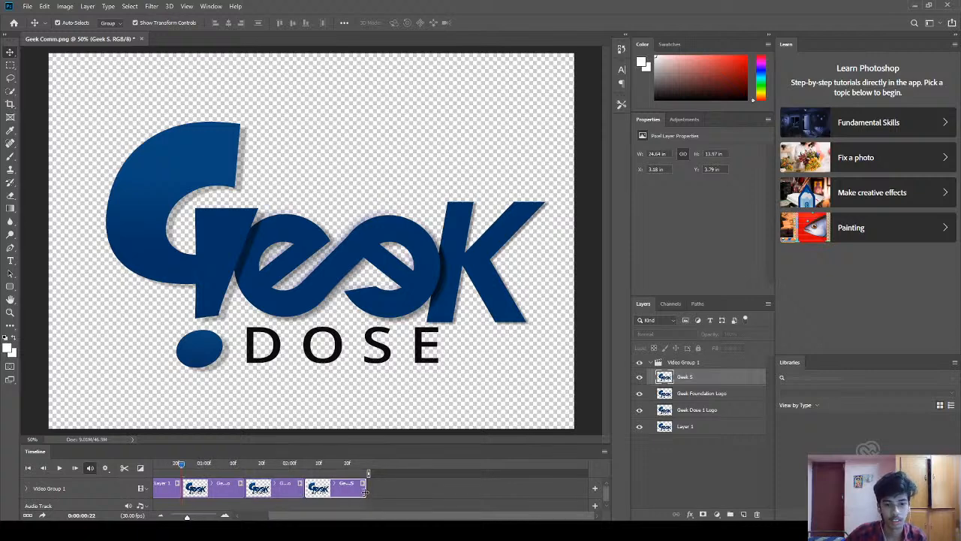
{"action": "left_click", "coordinate": [422, 492]}
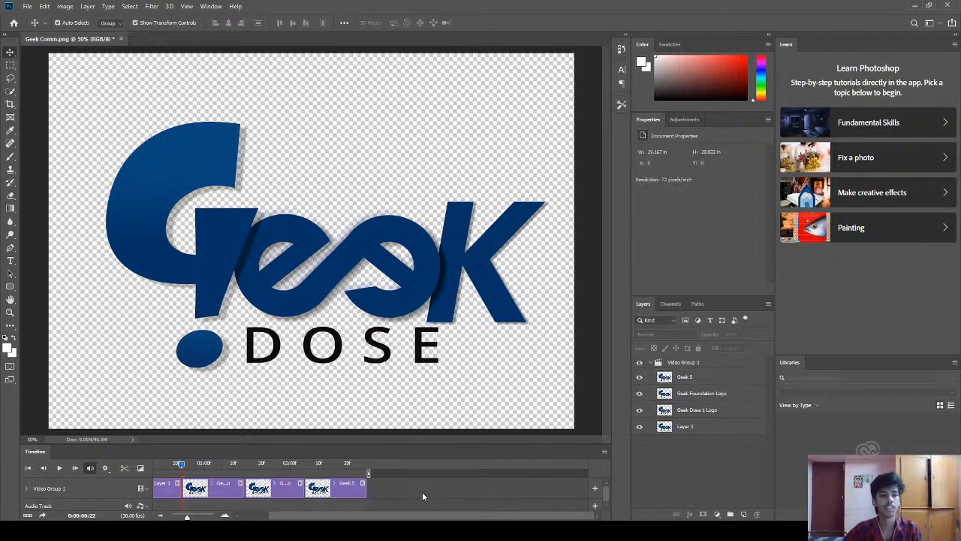
Step: Scrub through the four logo clips and play the animation from the start to check its timing
{"action": "left_click_drag", "start_coordinate": [429, 516], "coordinate": [400, 518]}
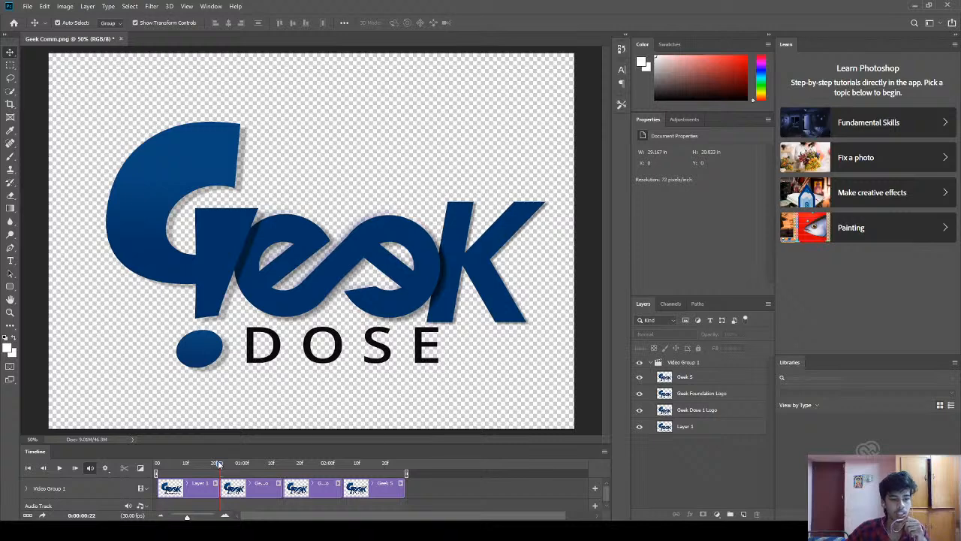
{"action": "left_click_drag", "start_coordinate": [218, 465], "coordinate": [357, 467]}
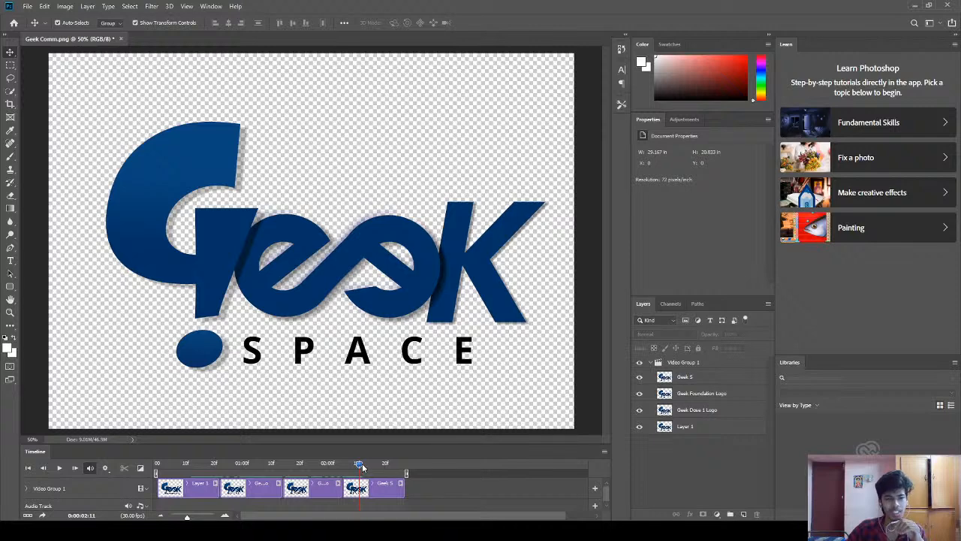
{"action": "left_click_drag", "start_coordinate": [362, 466], "coordinate": [157, 505]}
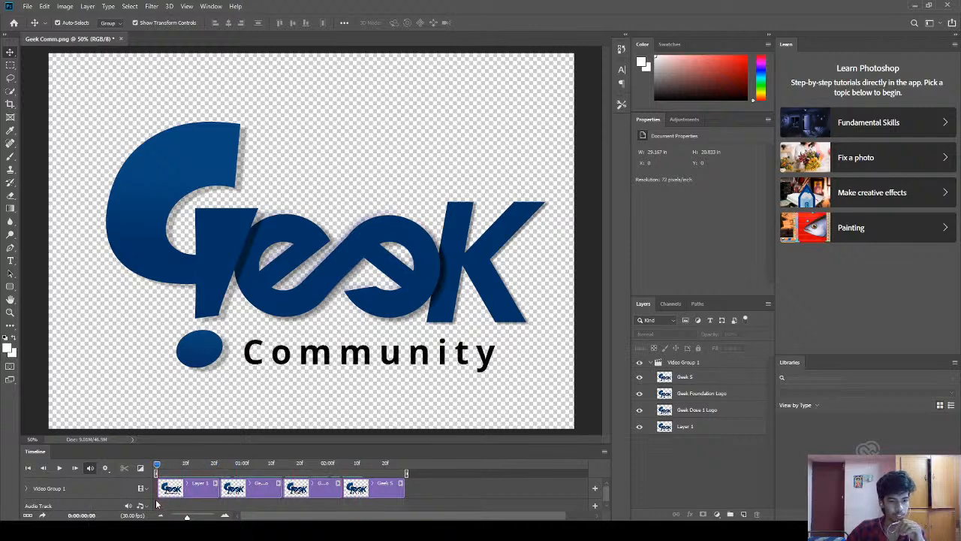
{"action": "left_click", "coordinate": [59, 467]}
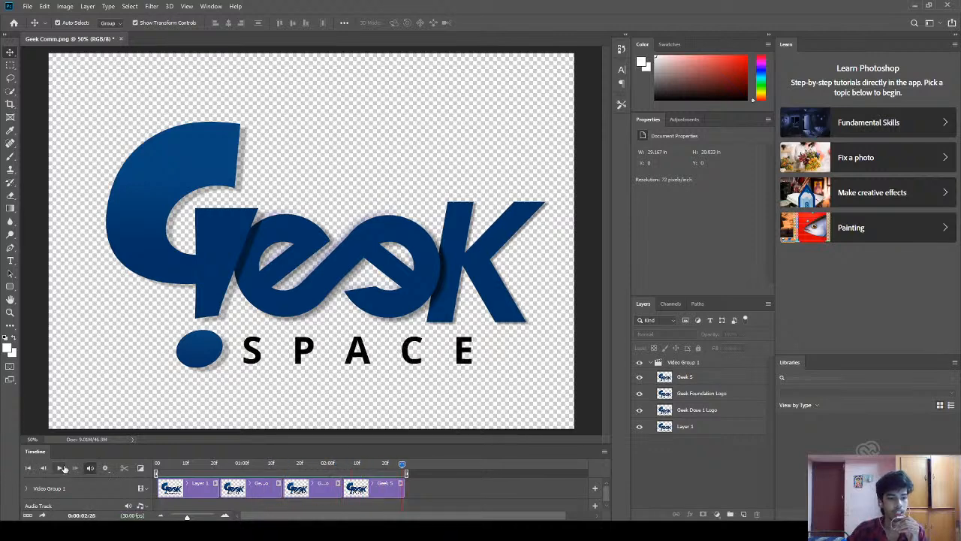
{"action": "left_click", "coordinate": [60, 469]}
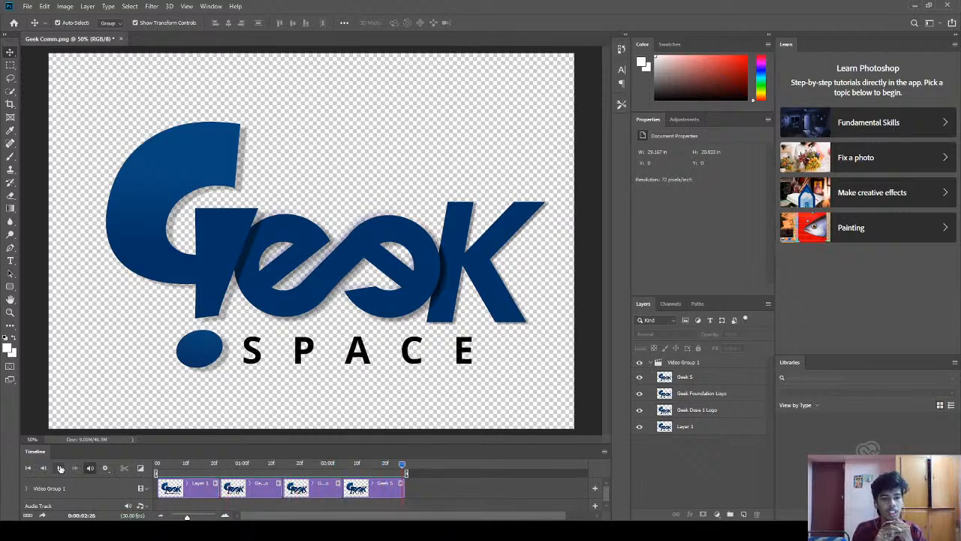
{"action": "left_click", "coordinate": [60, 469]}
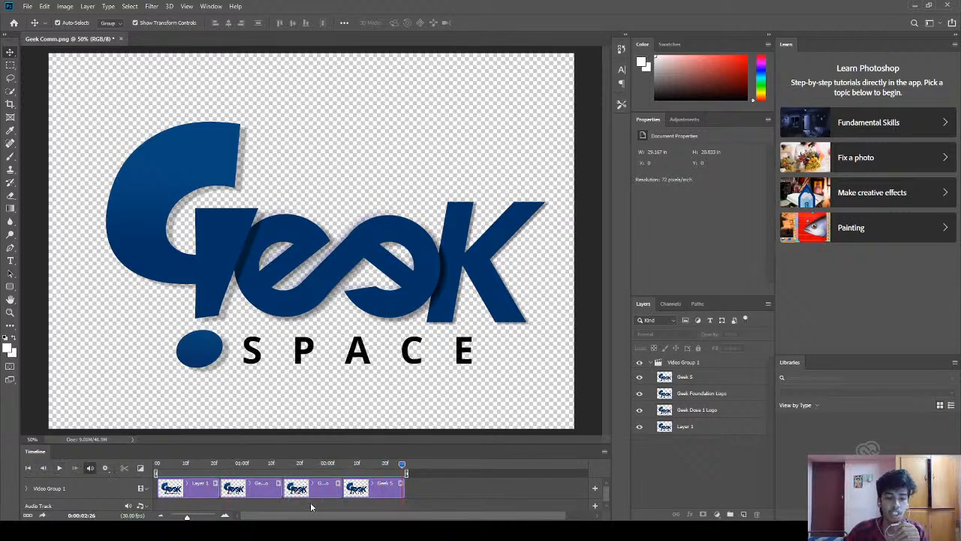
Step: Lengthen the Geek S clip to about 42 frames and the Layer 1 clip to about 32 frames
{"action": "left_click", "coordinate": [403, 488]}
{"action": "left_click_drag", "start_coordinate": [403, 487], "coordinate": [464, 489]}
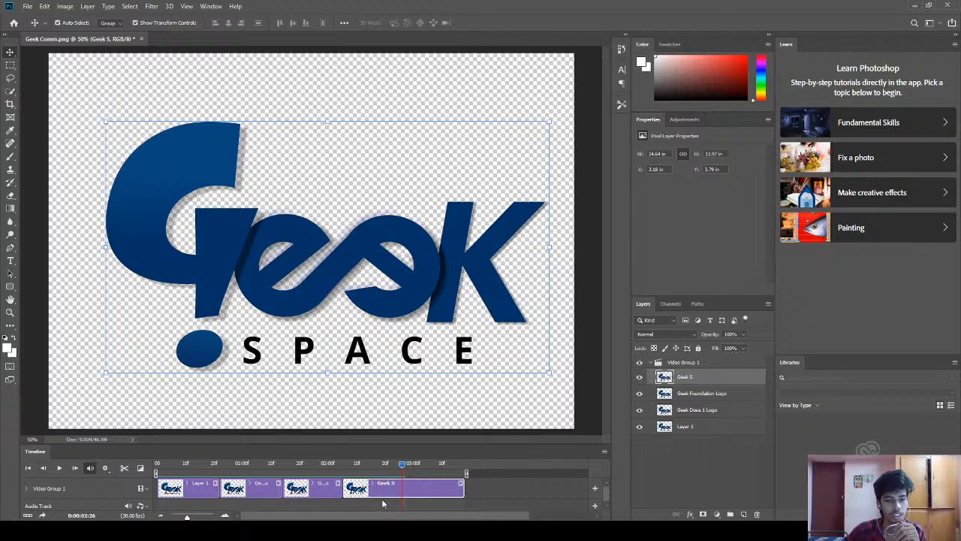
{"action": "left_click", "coordinate": [203, 490]}
{"action": "left_click_drag", "start_coordinate": [217, 488], "coordinate": [247, 488]}
Step: Lengthen the Geek Dose 1 Logo and Geek Foundation Logo clips to about 28 frames each
{"action": "left_click", "coordinate": [279, 488]}
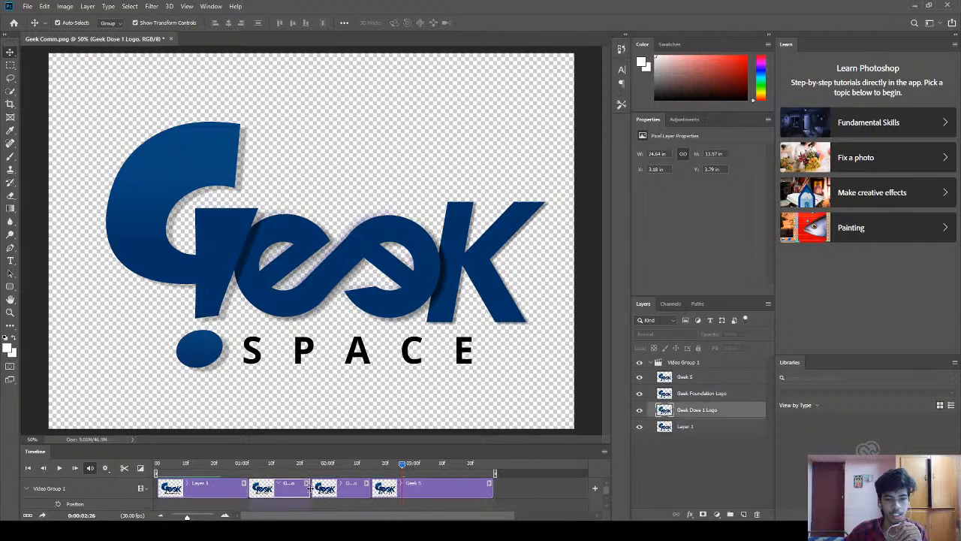
{"action": "left_click_drag", "start_coordinate": [310, 488], "coordinate": [326, 488]}
{"action": "left_click", "coordinate": [357, 489]}
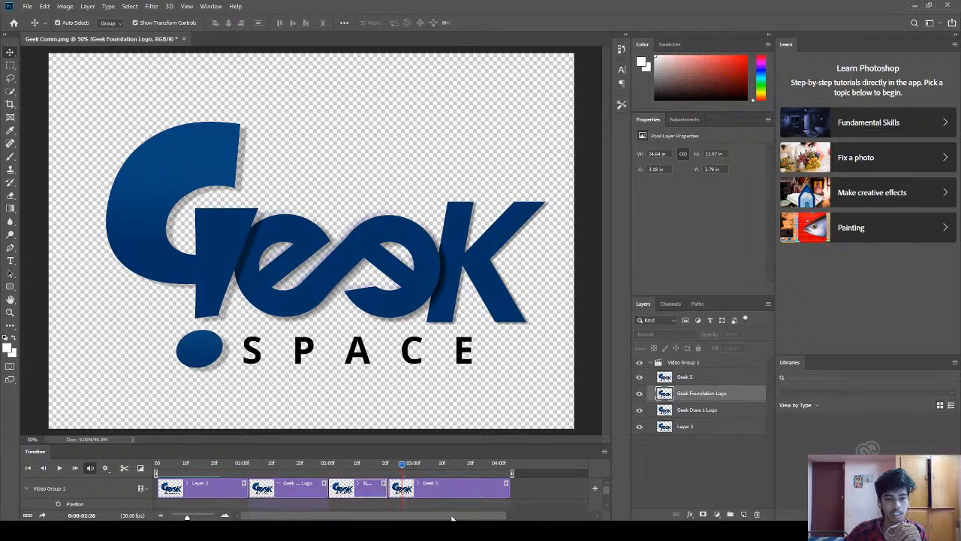
{"action": "left_click_drag", "start_coordinate": [386, 489], "coordinate": [409, 490]}
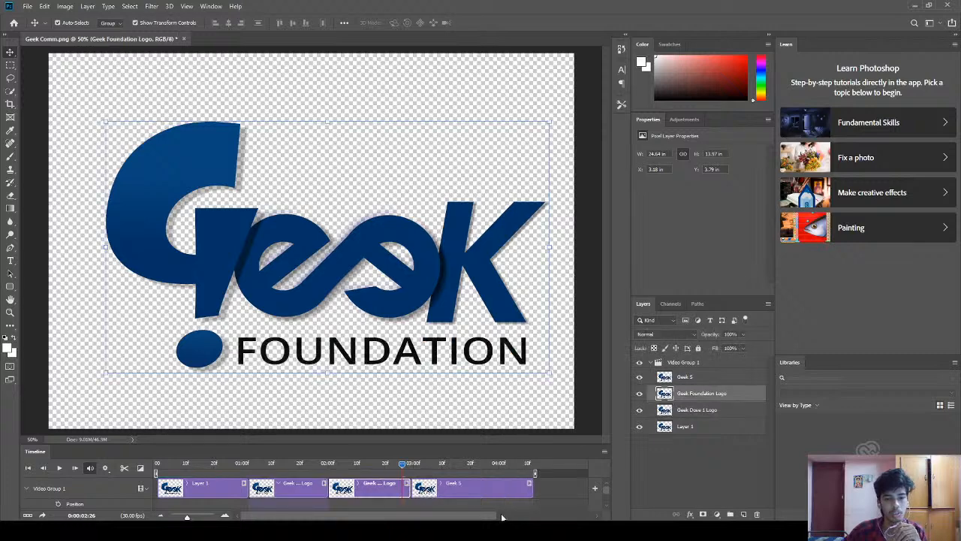
Step: Lengthen the Layer 1 clip to about 35 frames and the Geek Dose 1 Logo clip to about 31 frames
{"action": "left_click", "coordinate": [226, 491]}
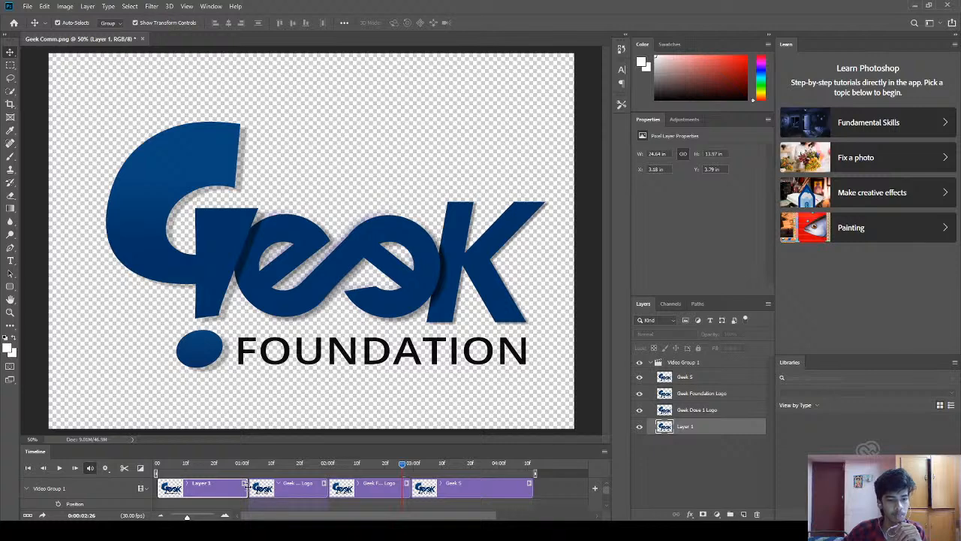
{"action": "left_click_drag", "start_coordinate": [245, 485], "coordinate": [253, 485]}
{"action": "left_click", "coordinate": [306, 489]}
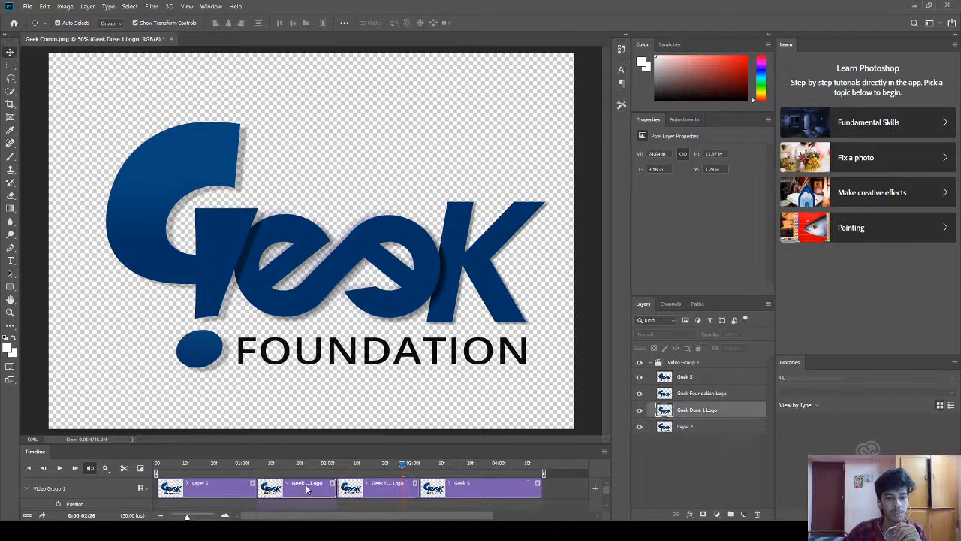
{"action": "left_click_drag", "start_coordinate": [328, 489], "coordinate": [344, 488]}
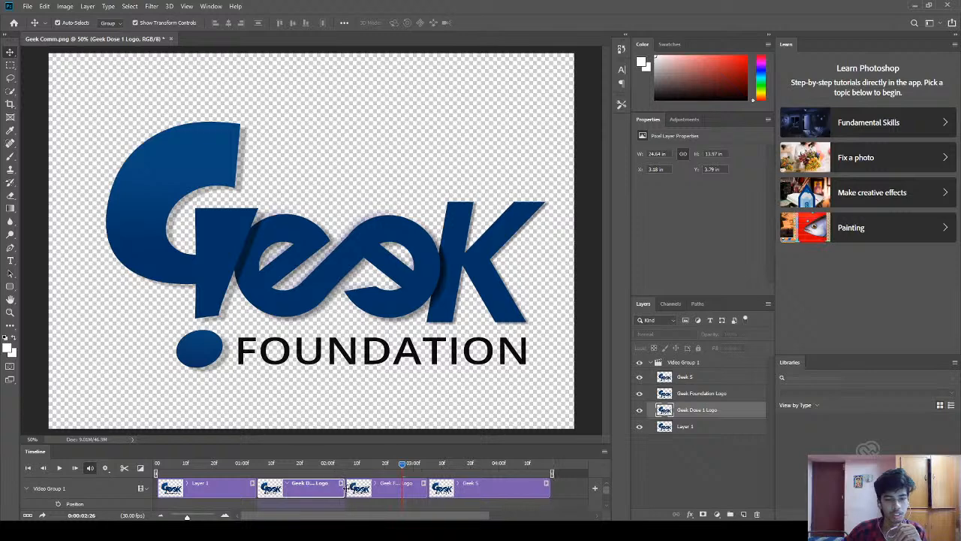
Step: Lengthen the Geek Foundation Logo clip to about 33 frames and shorten the Geek S clip to about 35 frames
{"action": "left_click", "coordinate": [399, 487]}
{"action": "left_click_drag", "start_coordinate": [429, 487], "coordinate": [438, 488]}
{"action": "left_click", "coordinate": [419, 489]}
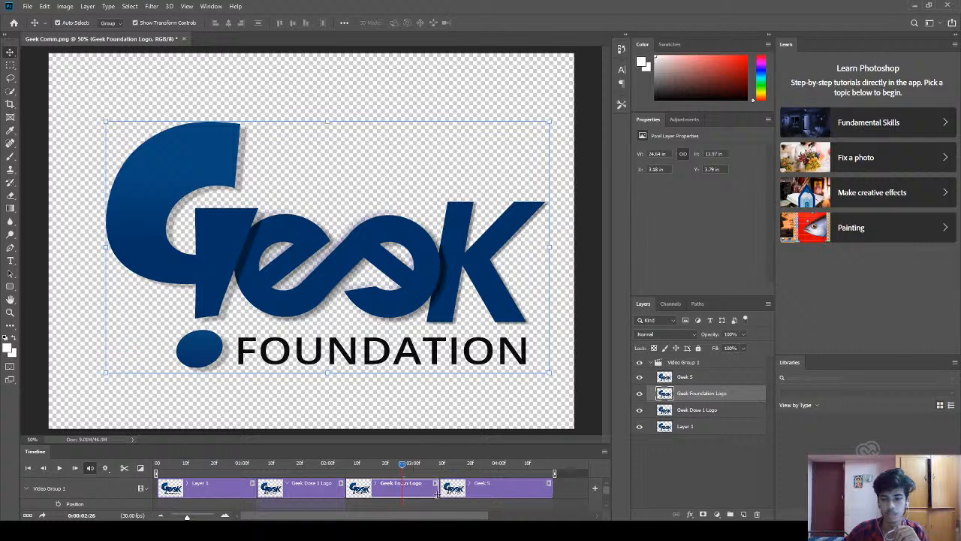
{"action": "left_click", "coordinate": [504, 490]}
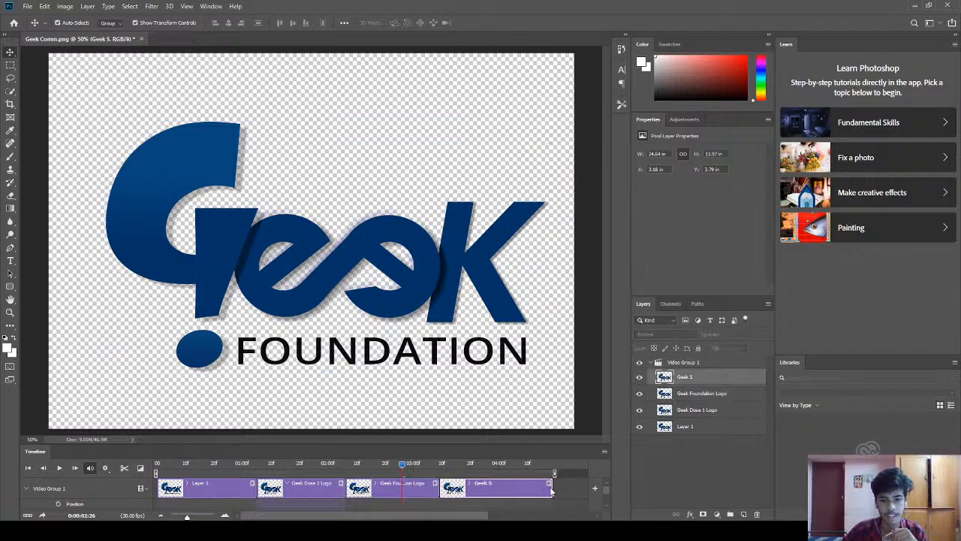
{"action": "left_click_drag", "start_coordinate": [550, 488], "coordinate": [538, 489]}
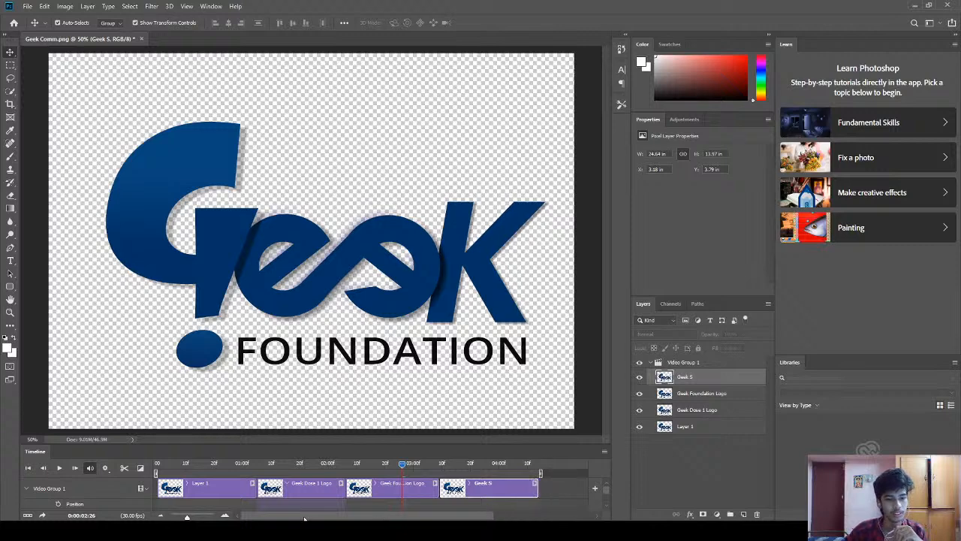
Step: Play the animation to check the clip timing and return the playhead to near the start of the timeline
{"action": "left_click", "coordinate": [59, 468]}
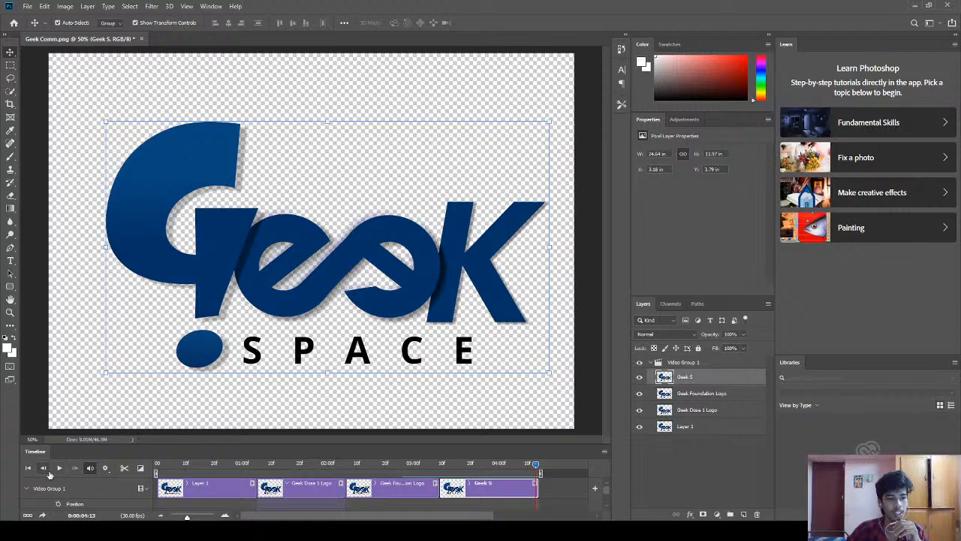
{"action": "left_click", "coordinate": [60, 468]}
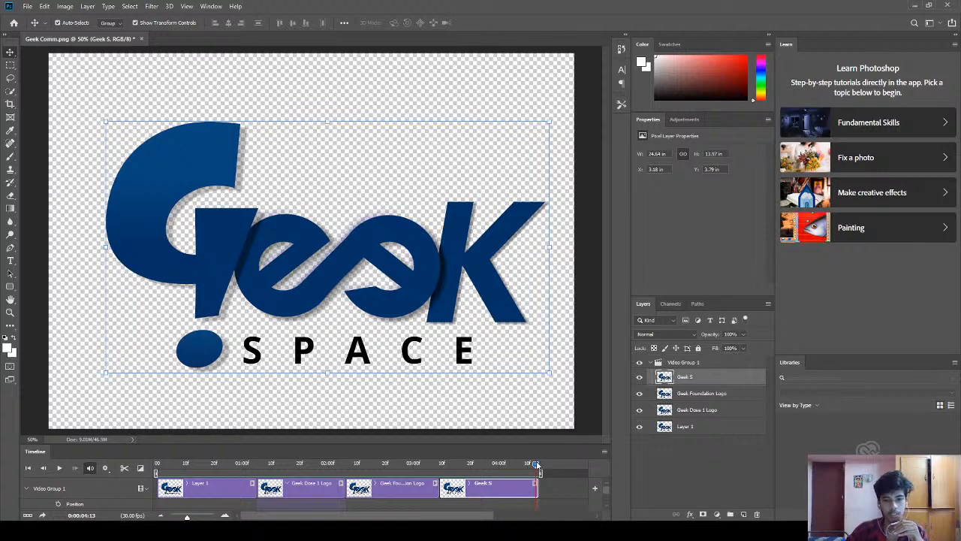
{"action": "left_click_drag", "start_coordinate": [538, 465], "coordinate": [169, 474]}
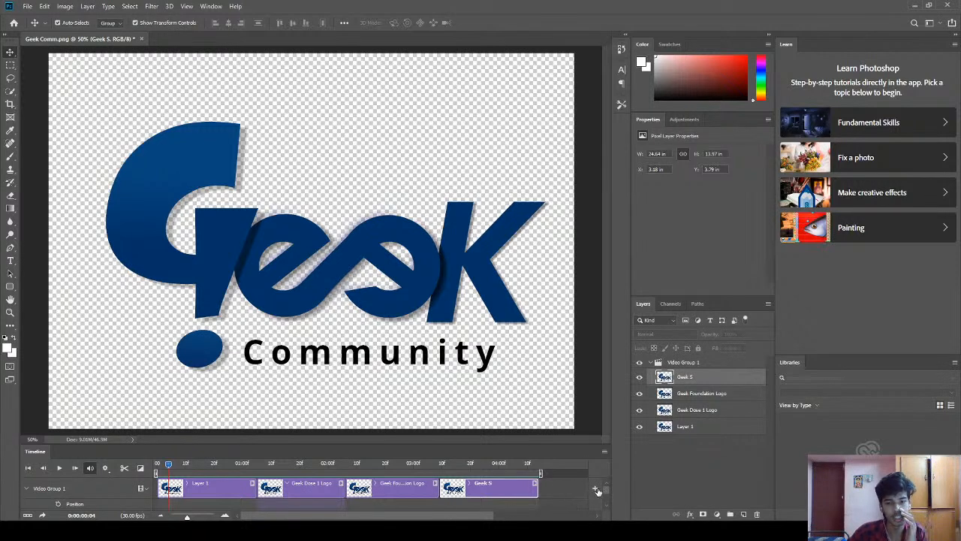
{"action": "left_click_drag", "start_coordinate": [169, 466], "coordinate": [164, 466]}
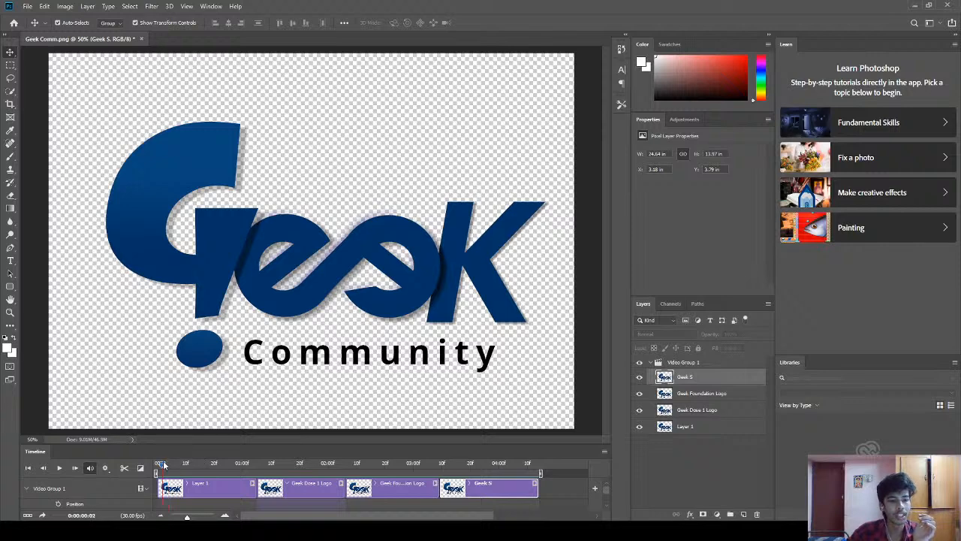
{"action": "left_click", "coordinate": [205, 489]}
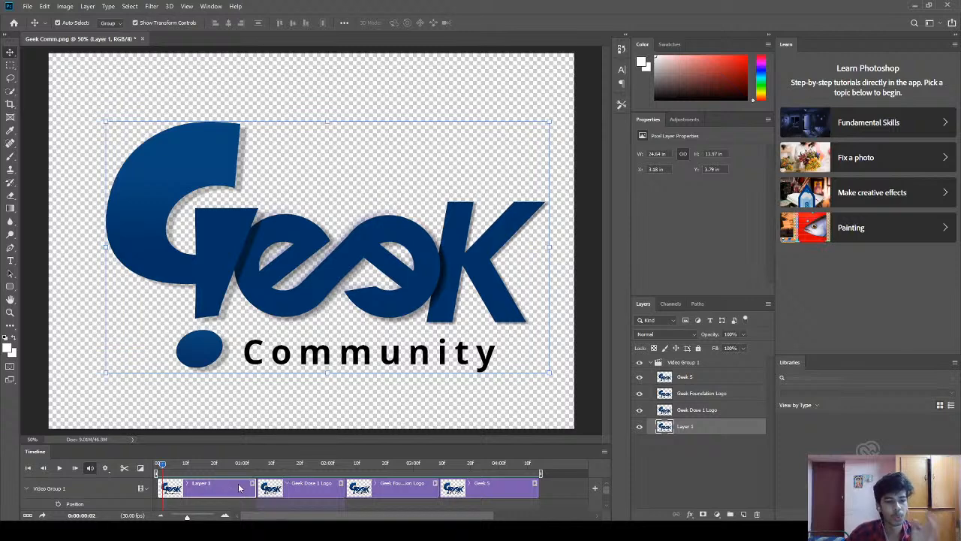
{"action": "left_click", "coordinate": [328, 488]}
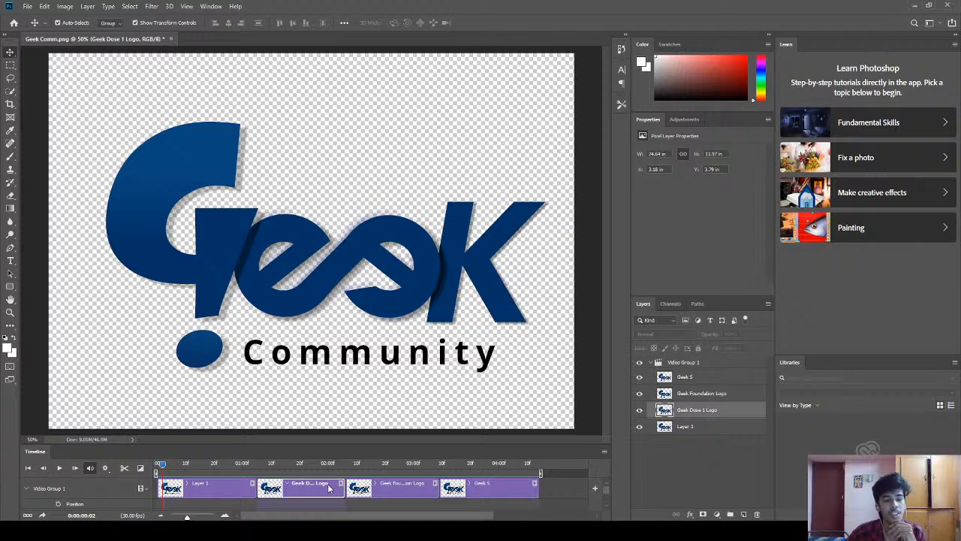
{"action": "left_click", "coordinate": [389, 495]}
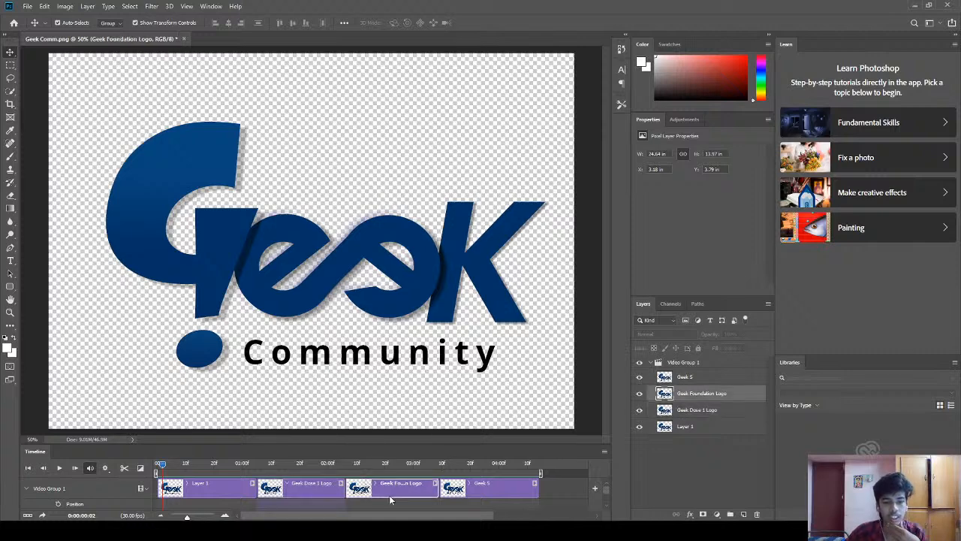
{"action": "left_click", "coordinate": [461, 492]}
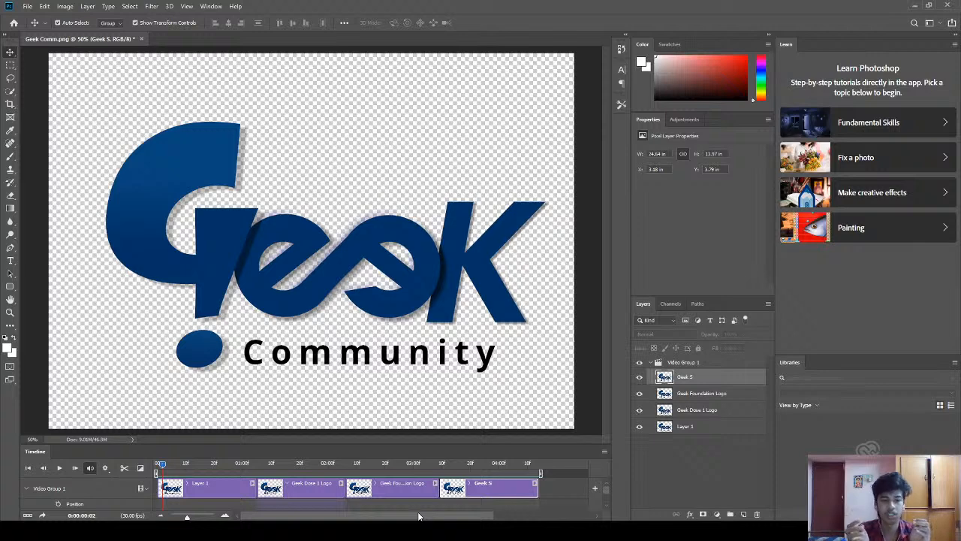
Step: Shorten the Layer 1 and Geek Foundation Logo clips to about 17 frames each and play the result
{"action": "left_click", "coordinate": [225, 489]}
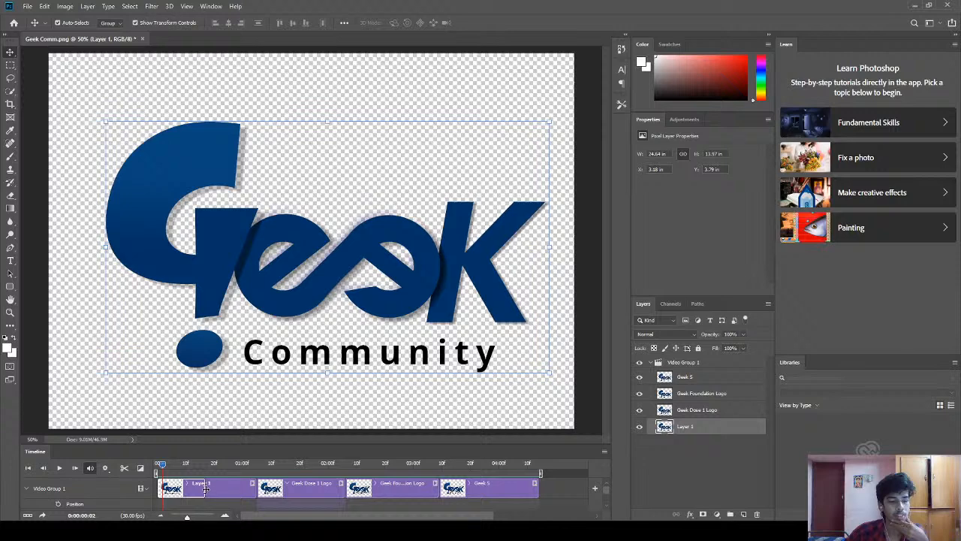
{"action": "left_click_drag", "start_coordinate": [205, 489], "coordinate": [205, 489]}
{"action": "left_click", "coordinate": [269, 489]}
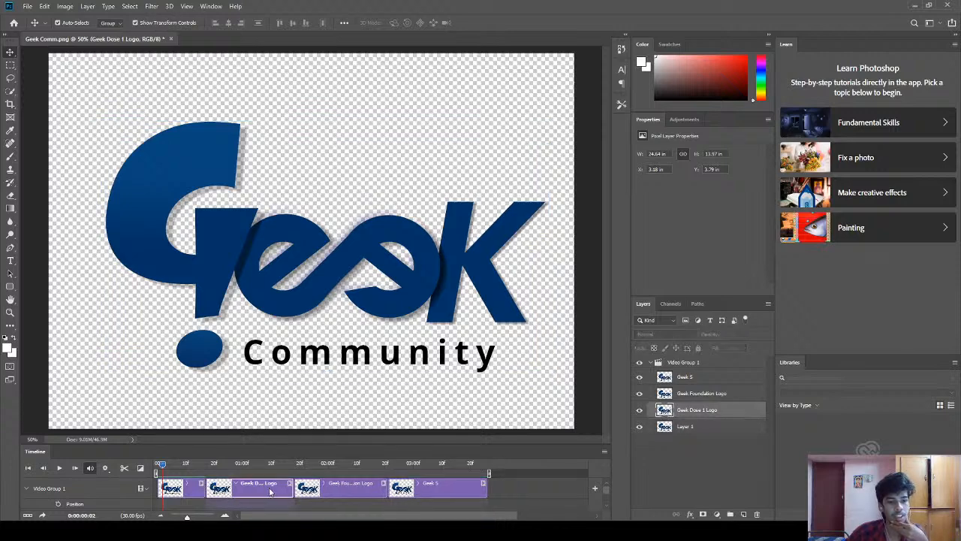
{"action": "left_click", "coordinate": [370, 491]}
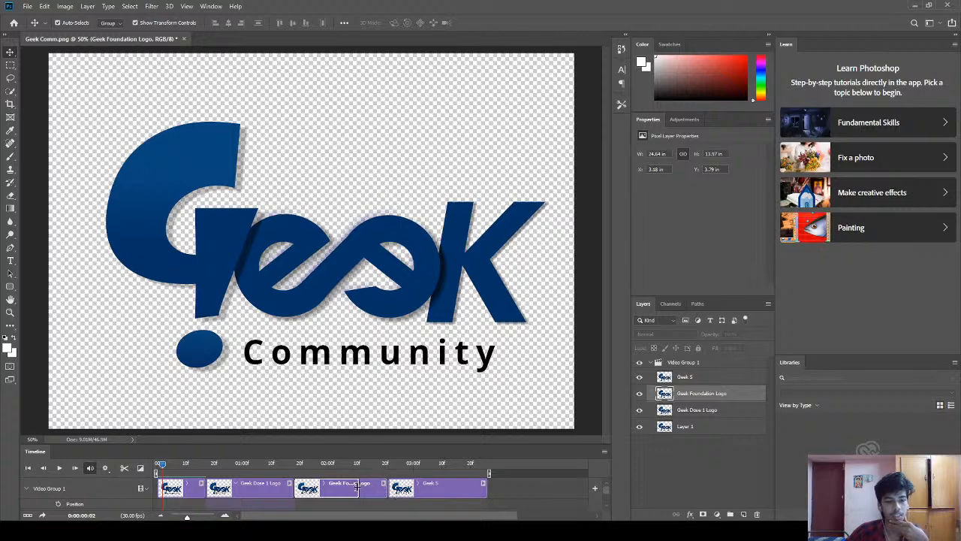
{"action": "left_click_drag", "start_coordinate": [358, 488], "coordinate": [341, 488]}
{"action": "left_click", "coordinate": [401, 488]}
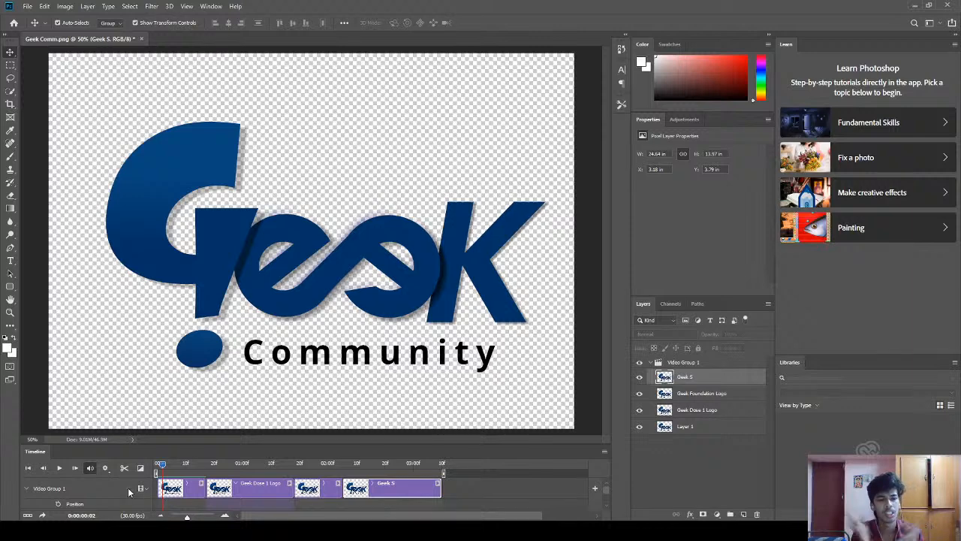
{"action": "left_click", "coordinate": [59, 468]}
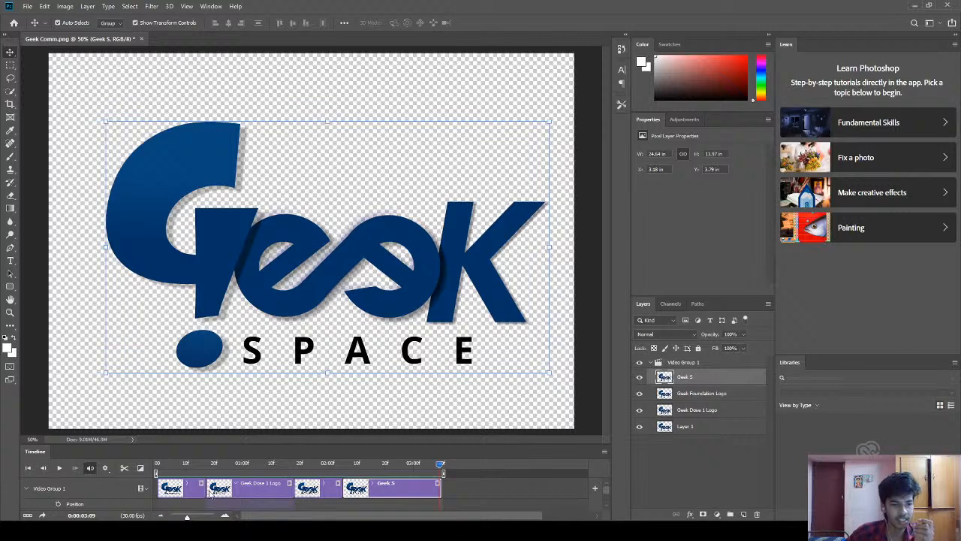
Step: Lengthen the Layer 1 clip to about 23 frames and the Geek Dose 1 Logo clip to about 34 frames
{"action": "left_click_drag", "start_coordinate": [205, 489], "coordinate": [222, 488]}
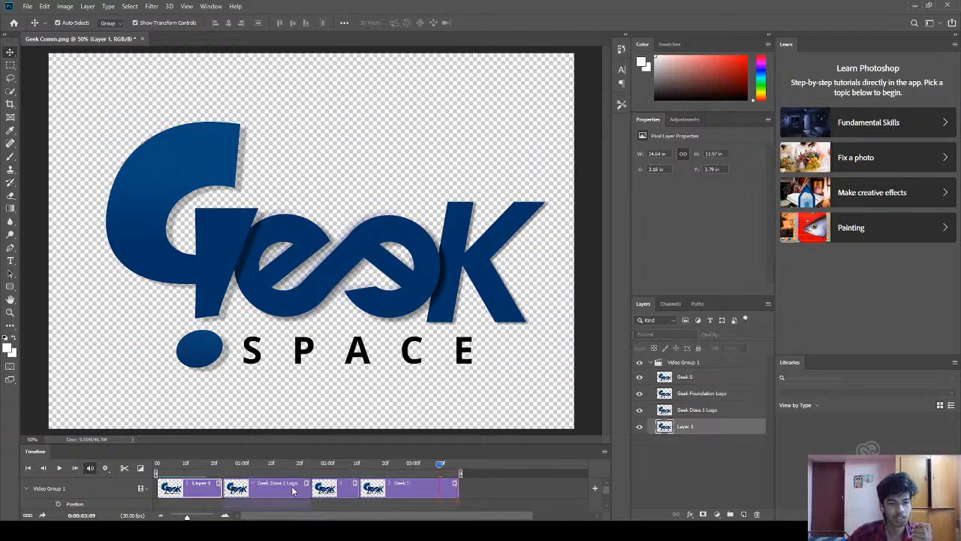
{"action": "left_click", "coordinate": [304, 488]}
{"action": "left_click_drag", "start_coordinate": [308, 485], "coordinate": [317, 485]}
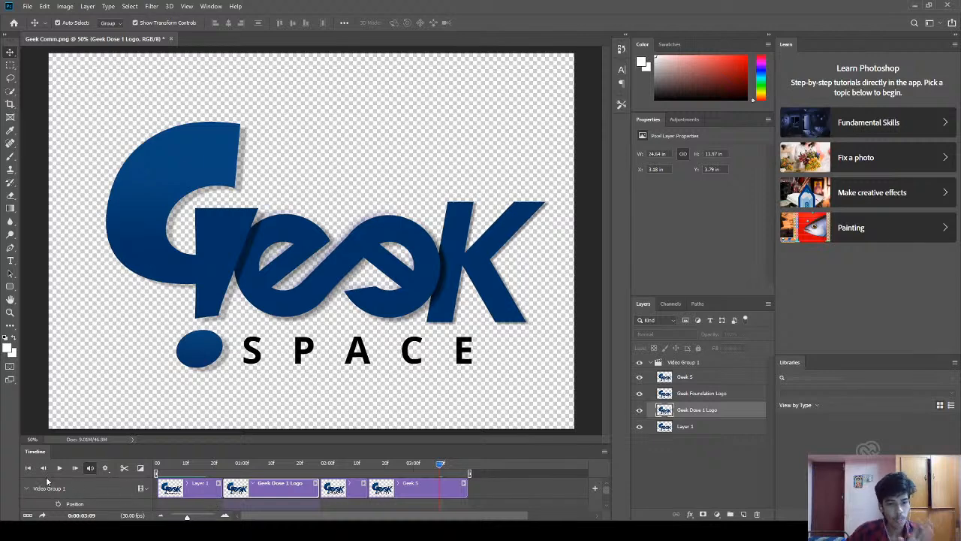
Step: Lengthen the Geek Foundation Logo clip to about 29 frames and play the animation to check its timing
{"action": "left_click", "coordinate": [343, 488]}
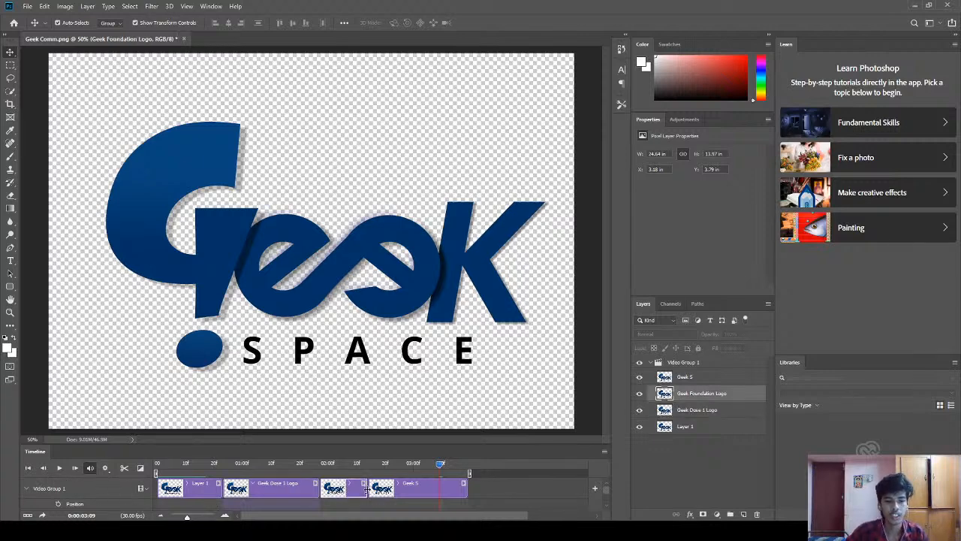
{"action": "left_click_drag", "start_coordinate": [366, 485], "coordinate": [401, 485]}
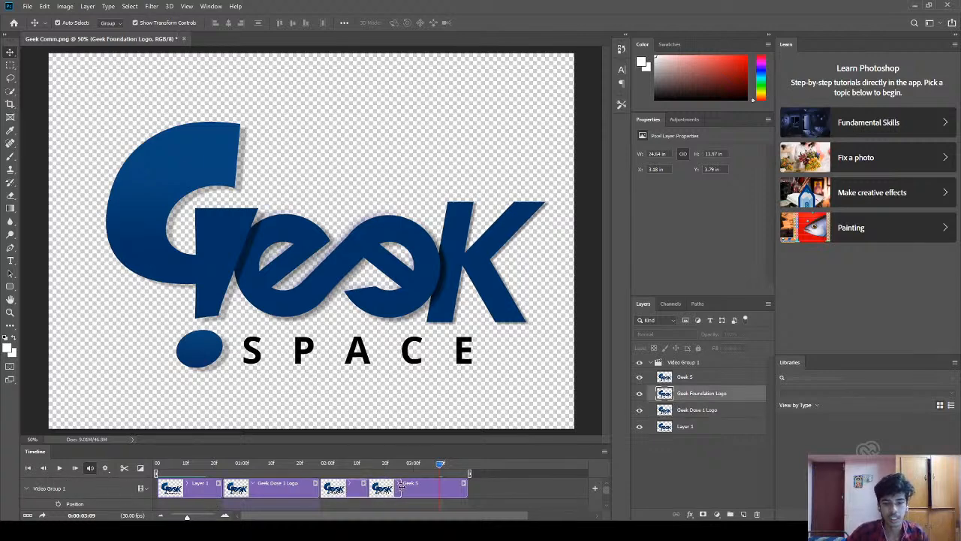
{"action": "left_click", "coordinate": [178, 490]}
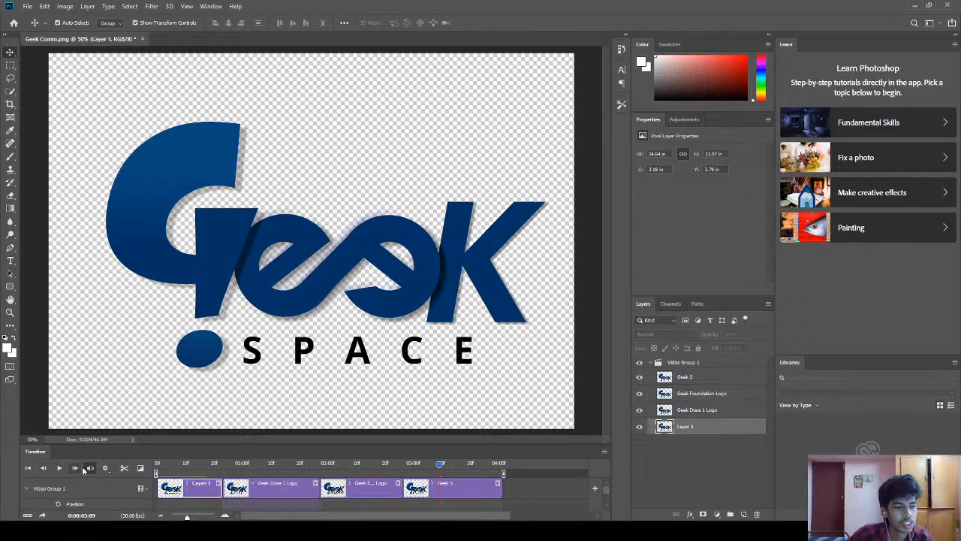
{"action": "left_click", "coordinate": [59, 468]}
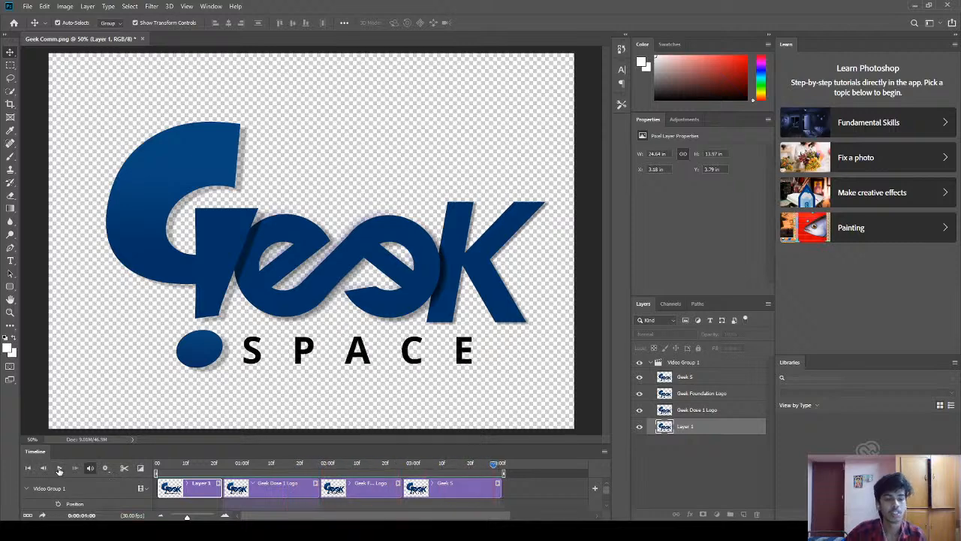
{"action": "left_click", "coordinate": [59, 469]}
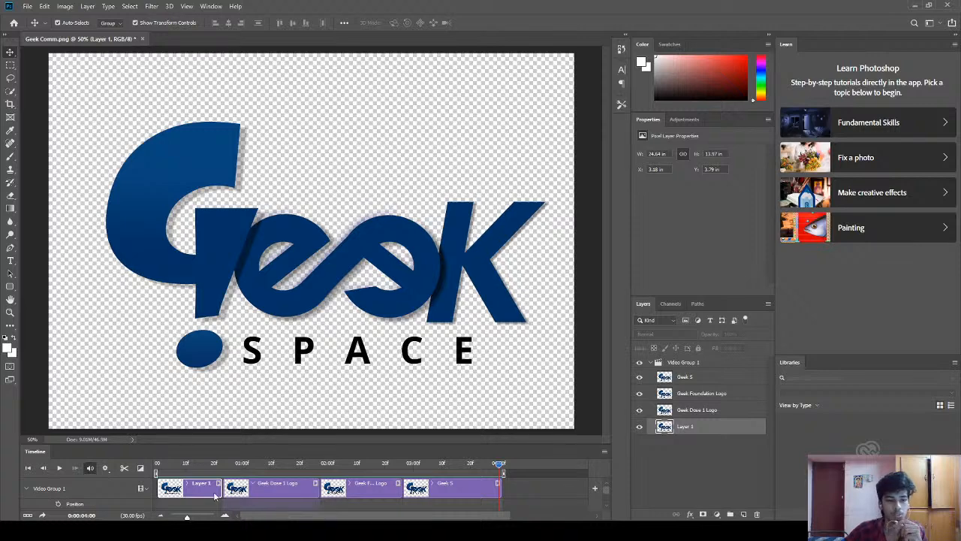
Step: Lengthen the Layer 1 clip to about 28 frames and play the animation from the start
{"action": "left_click_drag", "start_coordinate": [221, 488], "coordinate": [235, 488]}
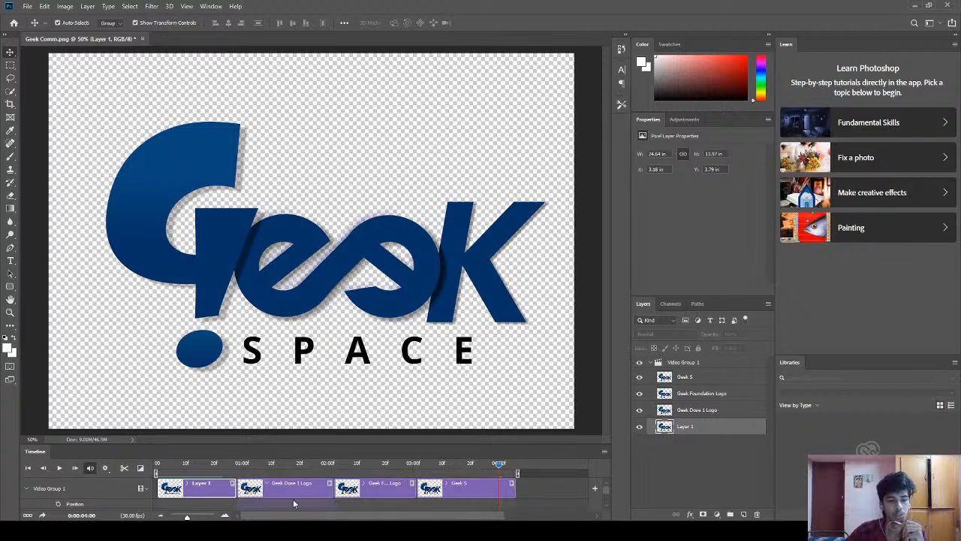
{"action": "left_click", "coordinate": [296, 490]}
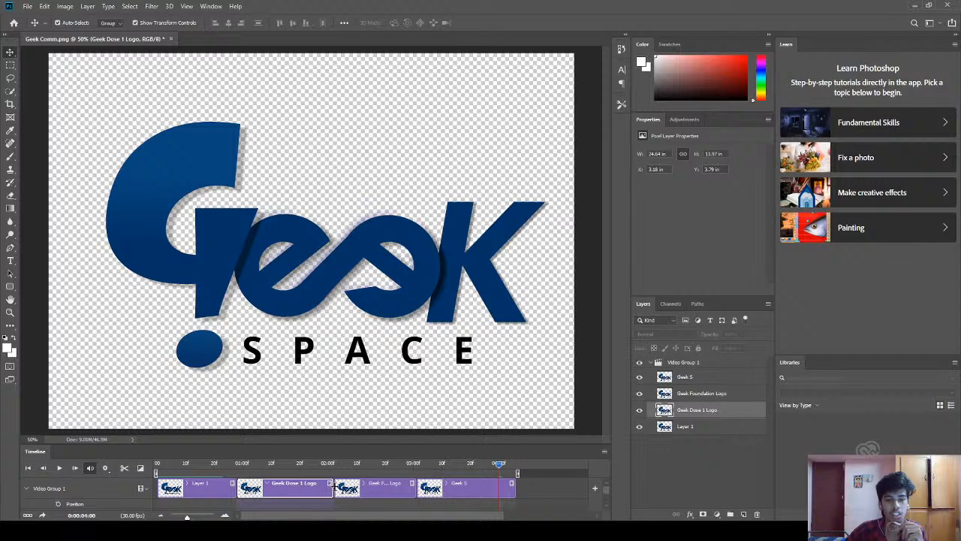
{"action": "left_click", "coordinate": [344, 489]}
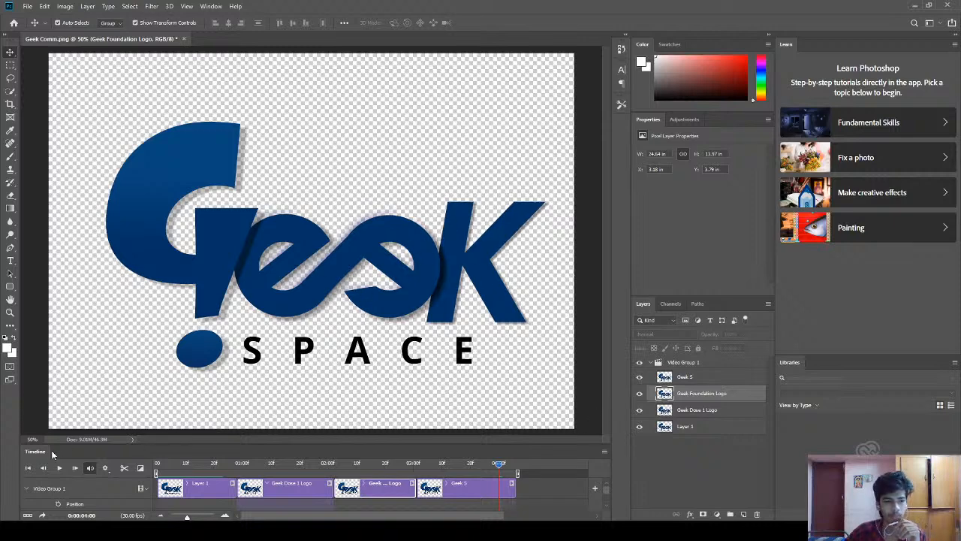
{"action": "left_click", "coordinate": [59, 468]}
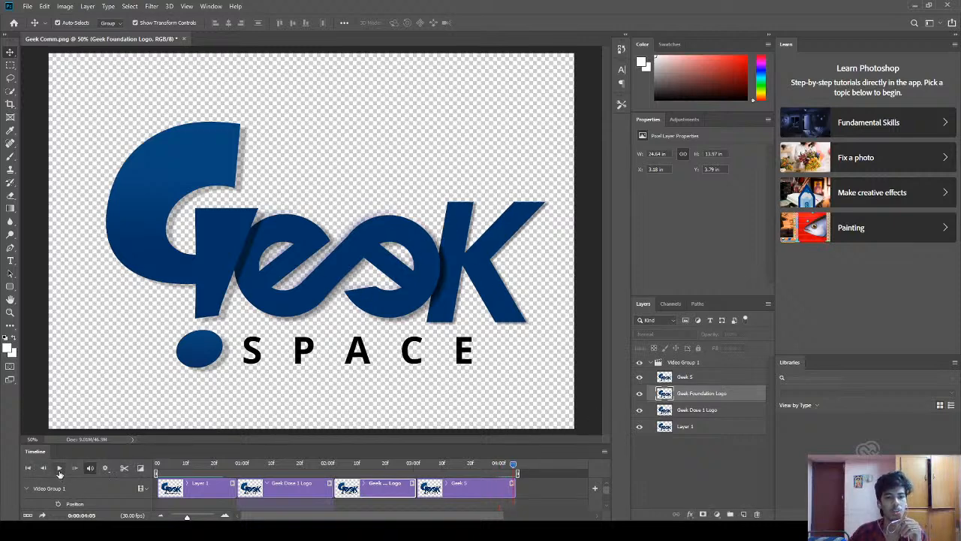
{"action": "left_click", "coordinate": [59, 467]}
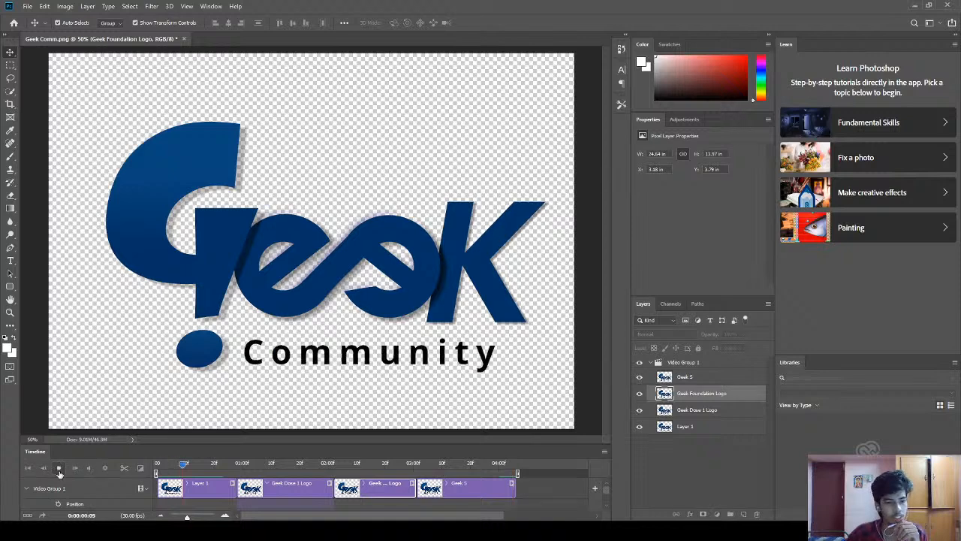